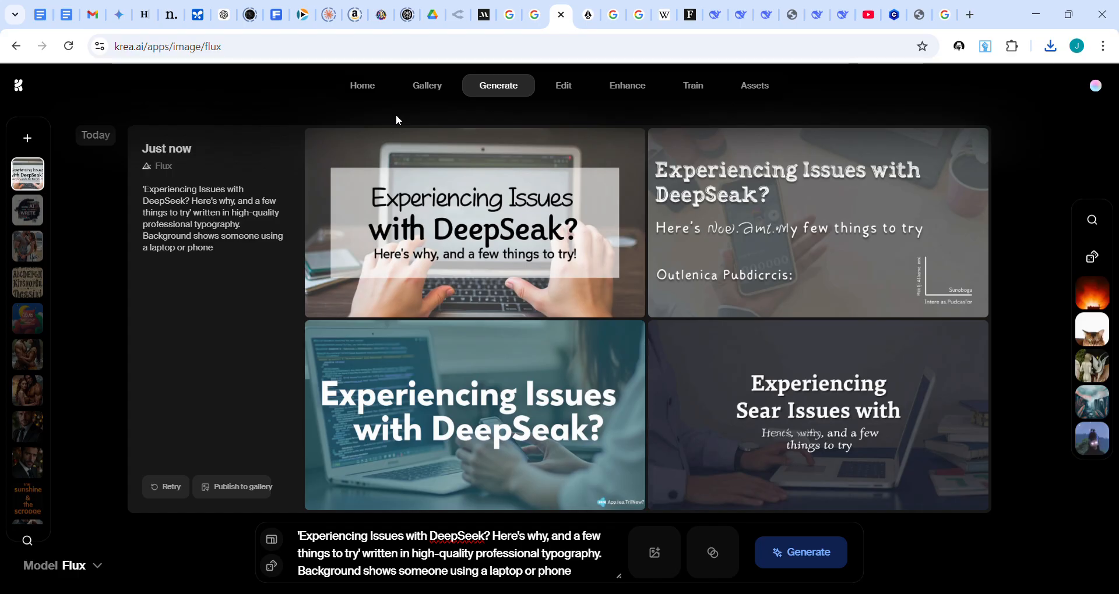
Step: Check the account's usage, and compare the two generated batches of DeepSeek title images for text accuracy
{"action": "left_click", "coordinate": [1094, 88]}
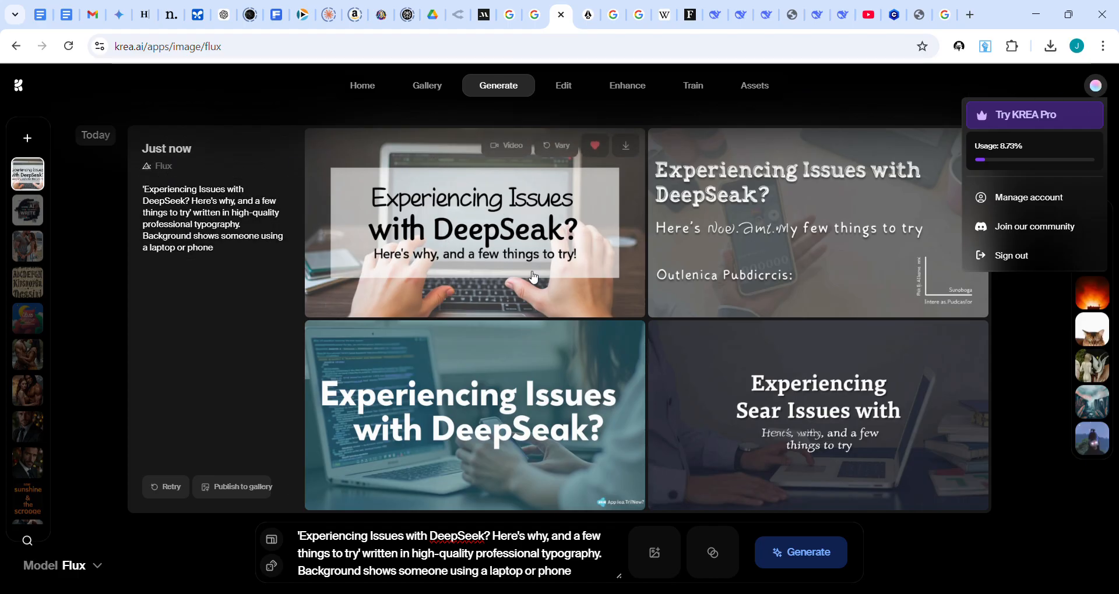
{"action": "left_click", "coordinate": [958, 570]}
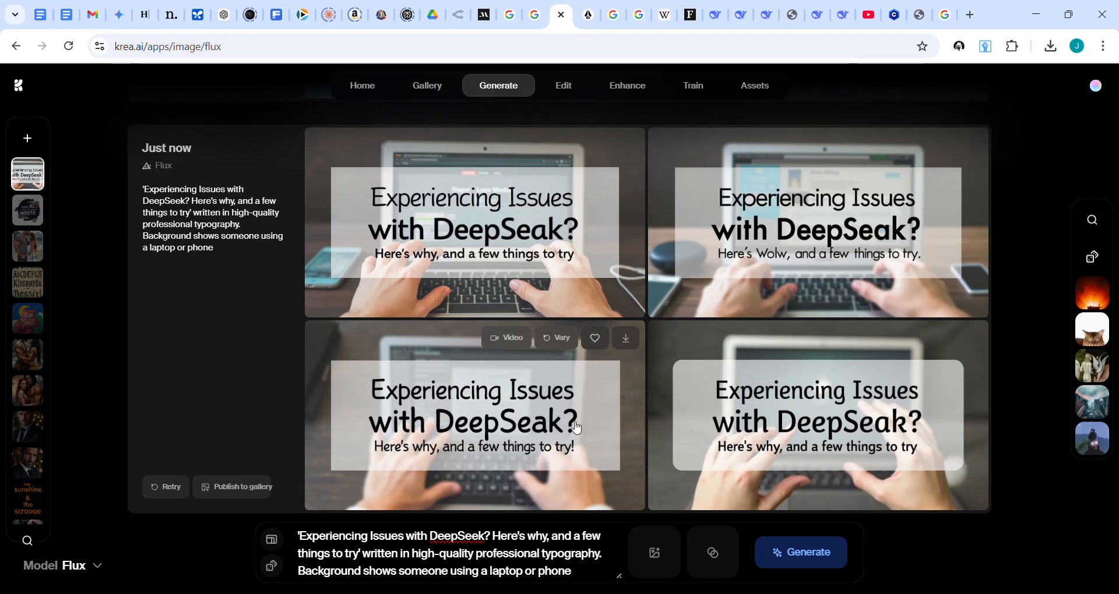
{"action": "scroll", "coordinate": [629, 317], "scroll_direction": "up", "scroll_amount": 6}
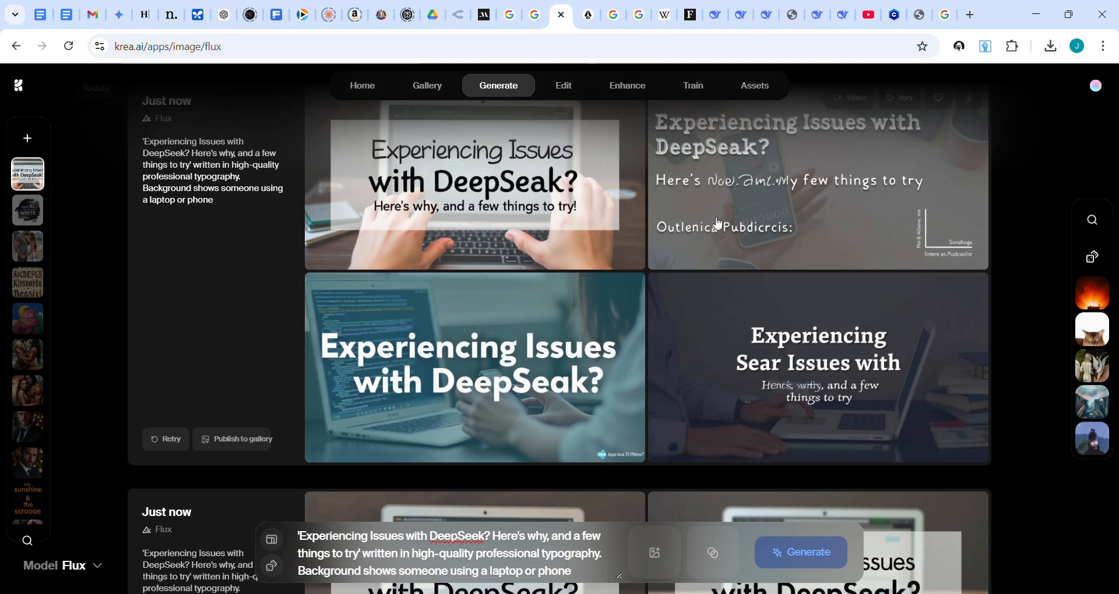
{"action": "scroll", "coordinate": [429, 217], "scroll_direction": "down", "scroll_amount": 6}
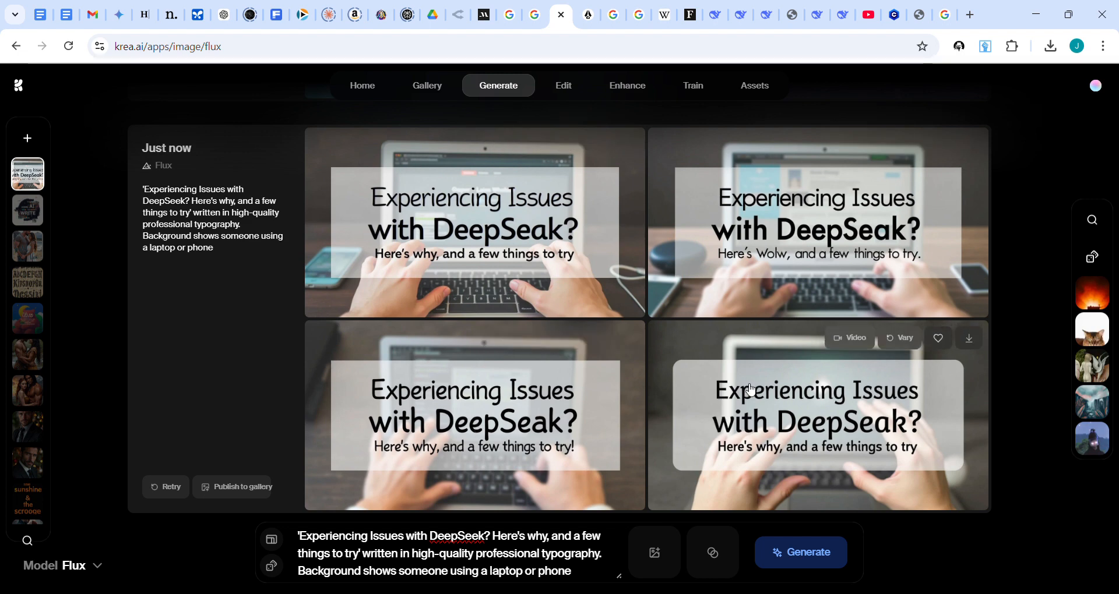
{"action": "scroll", "coordinate": [752, 390], "scroll_direction": "up", "scroll_amount": 5}
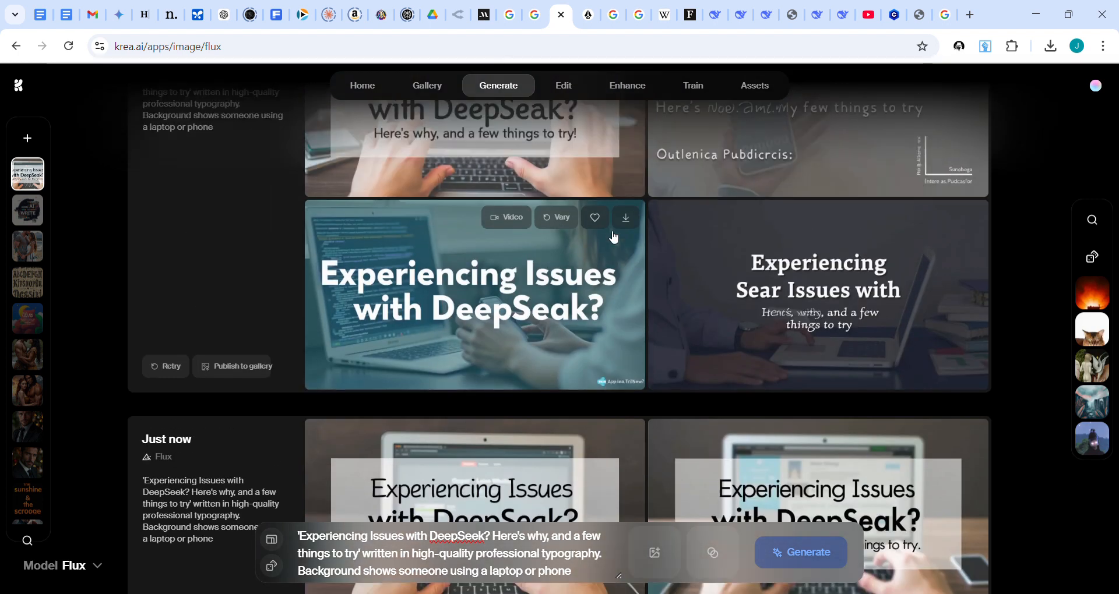
{"action": "scroll", "coordinate": [615, 237], "scroll_direction": "up", "scroll_amount": 3}
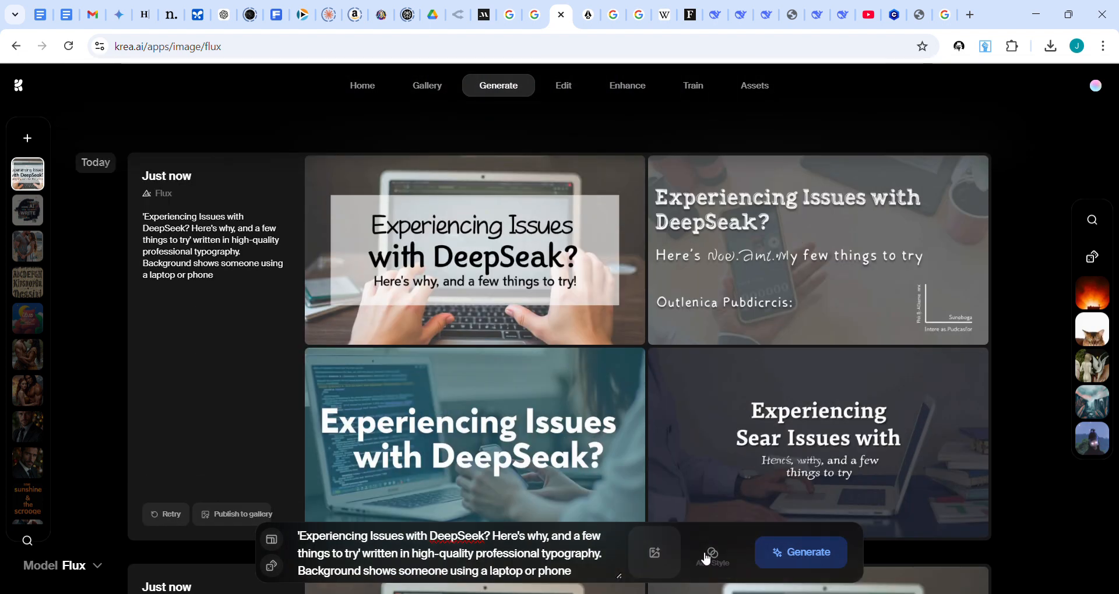
{"action": "scroll", "coordinate": [758, 437], "scroll_direction": "down", "scroll_amount": 1}
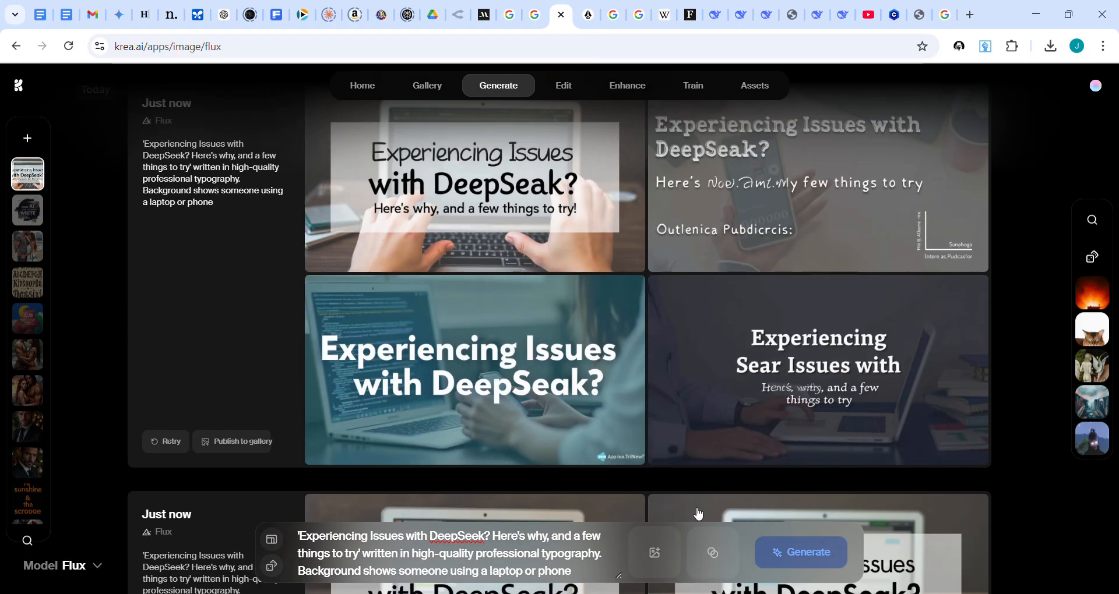
Step: Add the "food poster" style from the style library to the prompt
{"action": "left_click", "coordinate": [713, 557]}
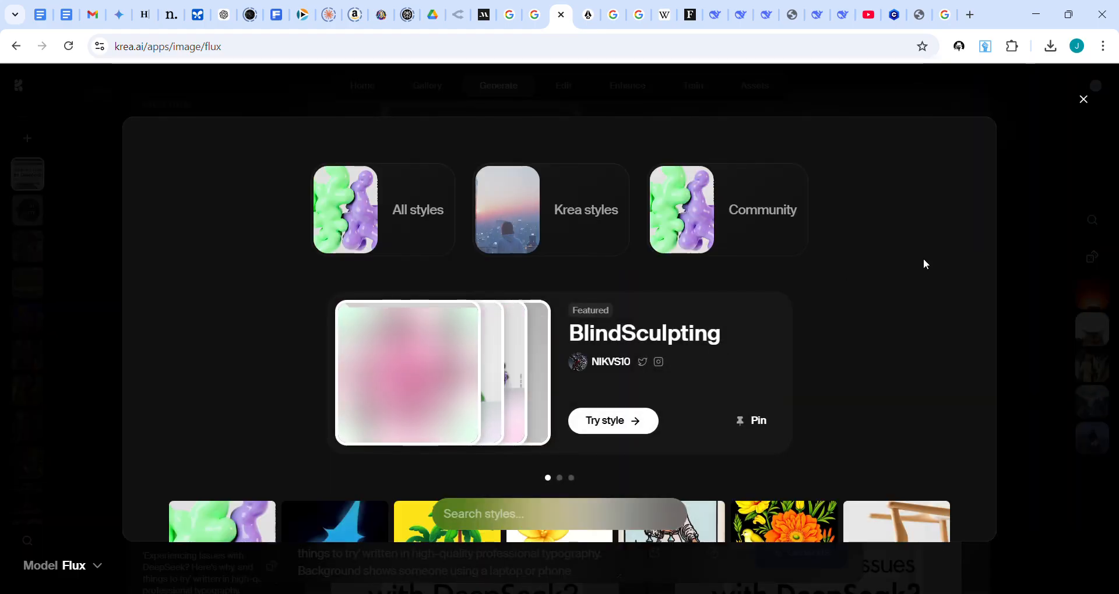
{"action": "scroll", "coordinate": [926, 264], "scroll_direction": "down", "scroll_amount": 6}
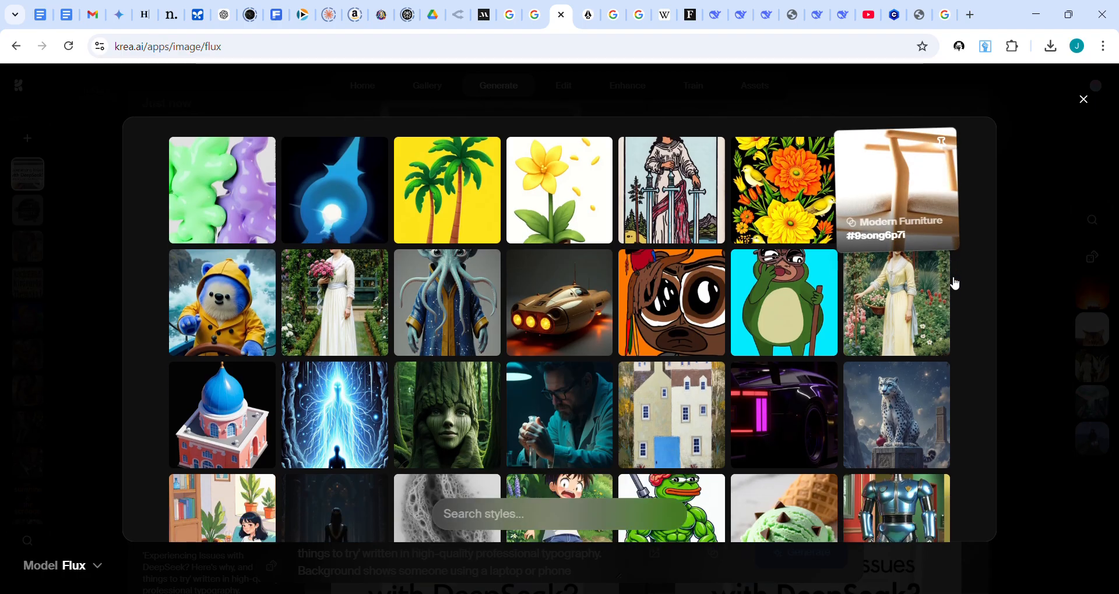
{"action": "scroll", "coordinate": [961, 276], "scroll_direction": "down", "scroll_amount": 3}
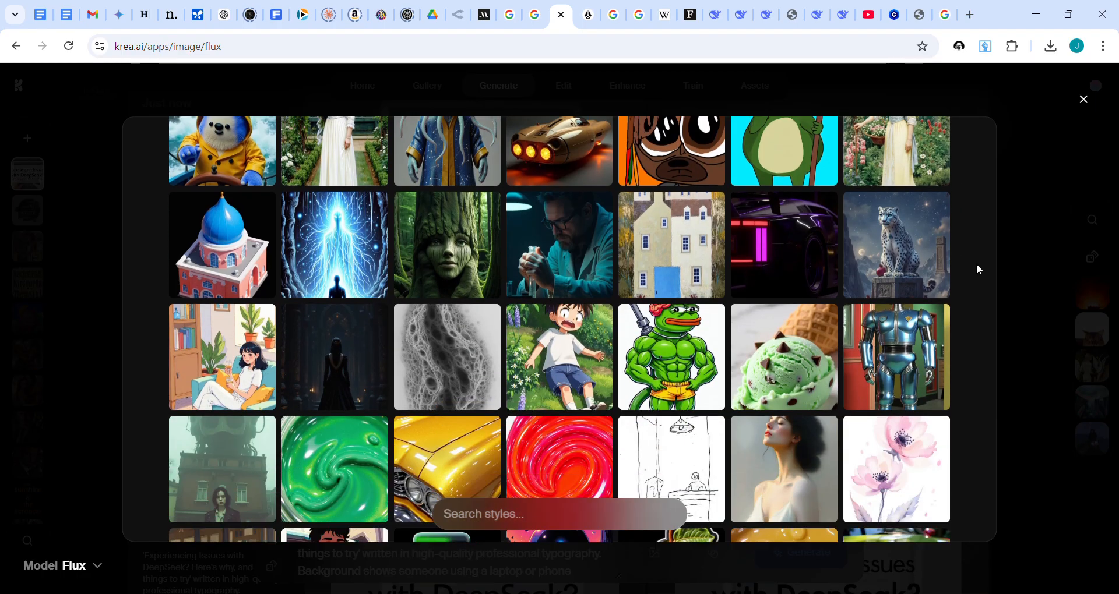
{"action": "scroll", "coordinate": [977, 263], "scroll_direction": "down", "scroll_amount": 3}
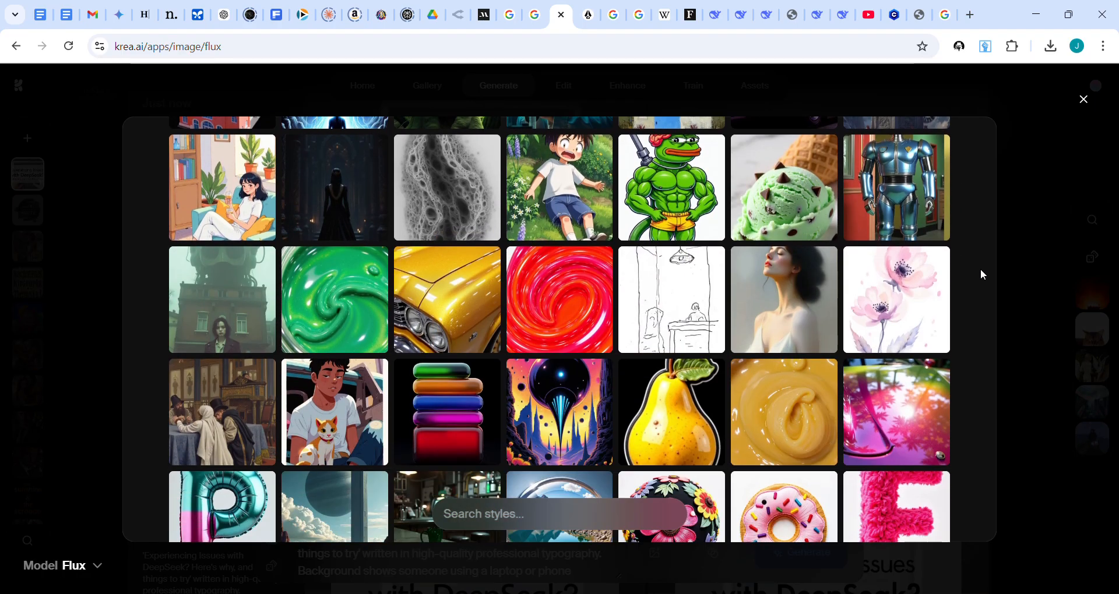
{"action": "scroll", "coordinate": [980, 270], "scroll_direction": "down", "scroll_amount": 2}
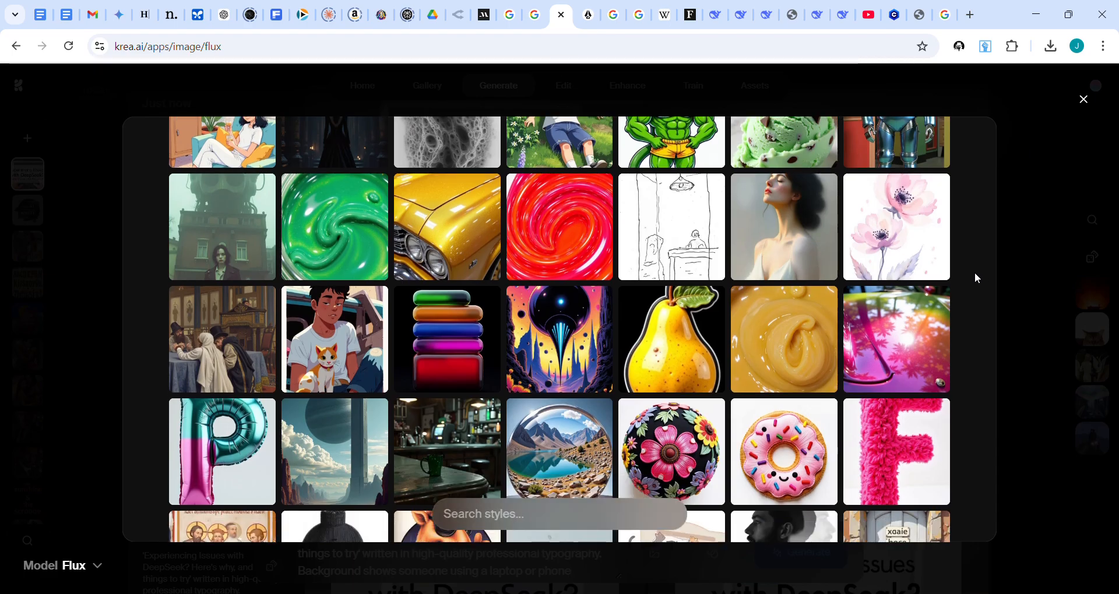
{"action": "scroll", "coordinate": [974, 272], "scroll_direction": "down", "scroll_amount": 5}
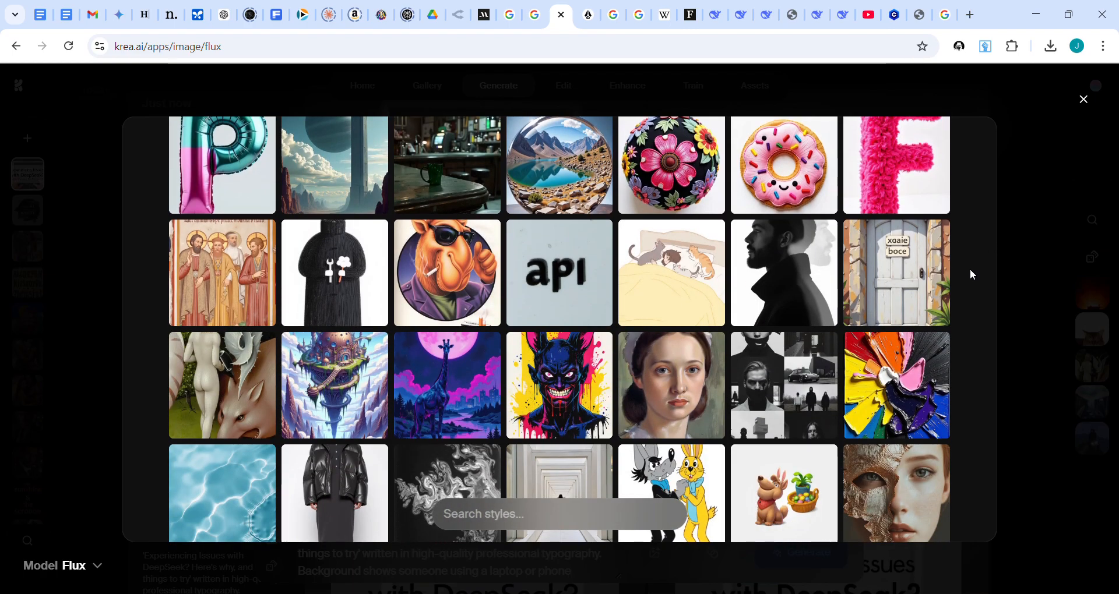
{"action": "scroll", "coordinate": [971, 270], "scroll_direction": "down", "scroll_amount": 3}
{"action": "scroll", "coordinate": [970, 269], "scroll_direction": "down", "scroll_amount": 5}
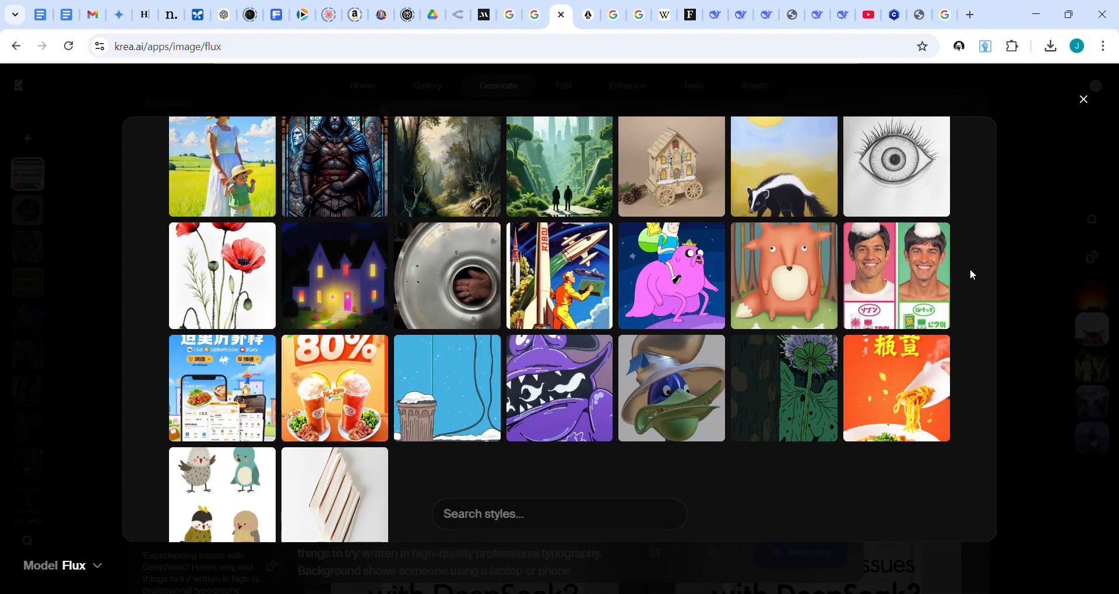
{"action": "left_click", "coordinate": [331, 370]}
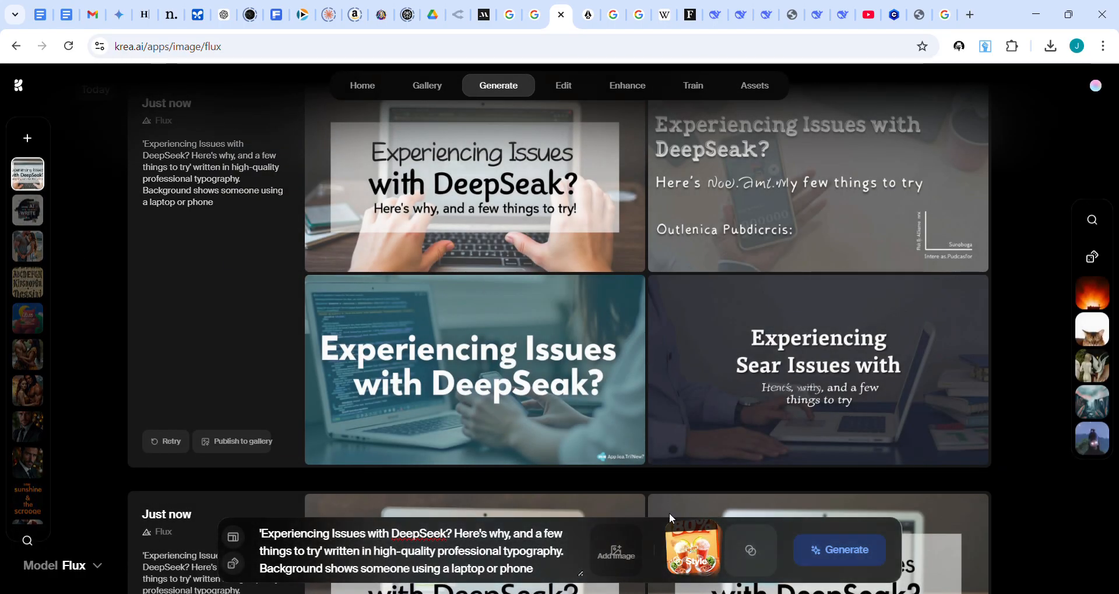
Step: Adjust the strength of the food poster style and generate two batches of images with it
{"action": "left_click_drag", "start_coordinate": [692, 533], "coordinate": [712, 554]}
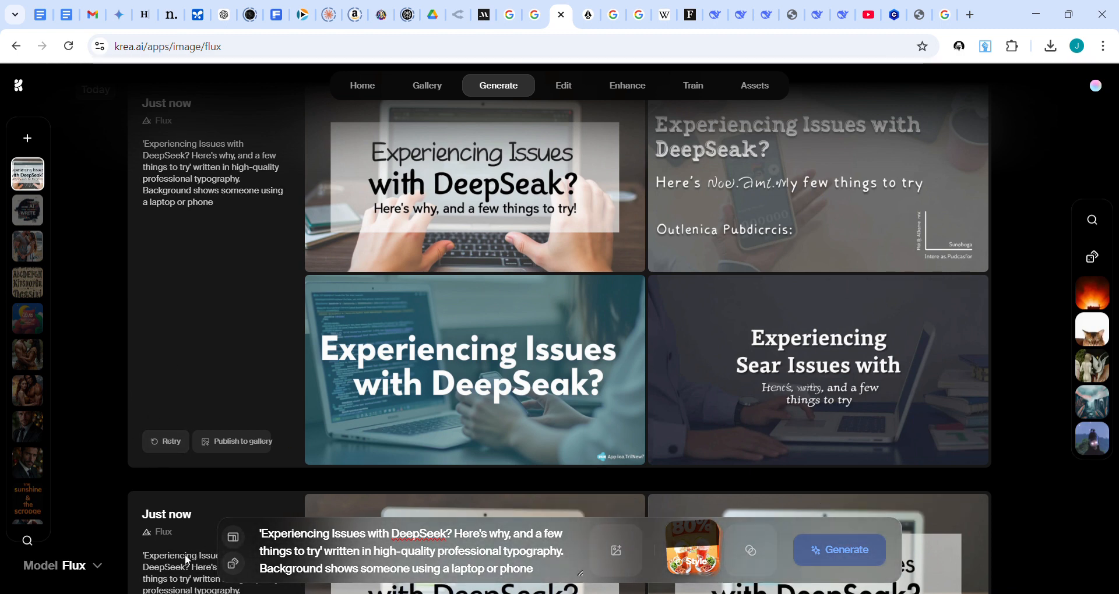
{"action": "left_click", "coordinate": [816, 551]}
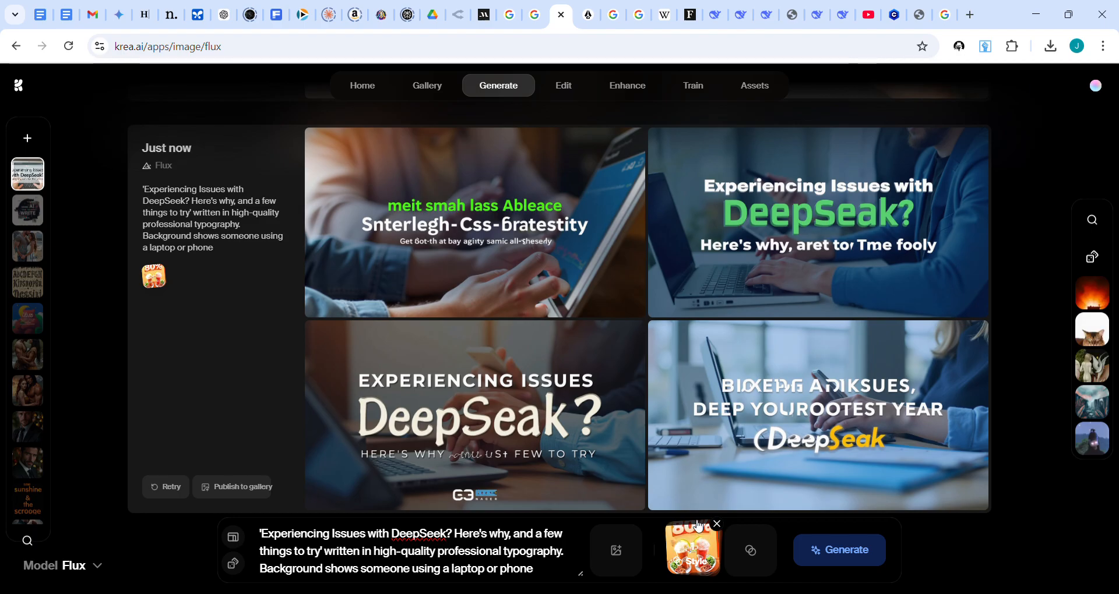
{"action": "left_click", "coordinate": [834, 553]}
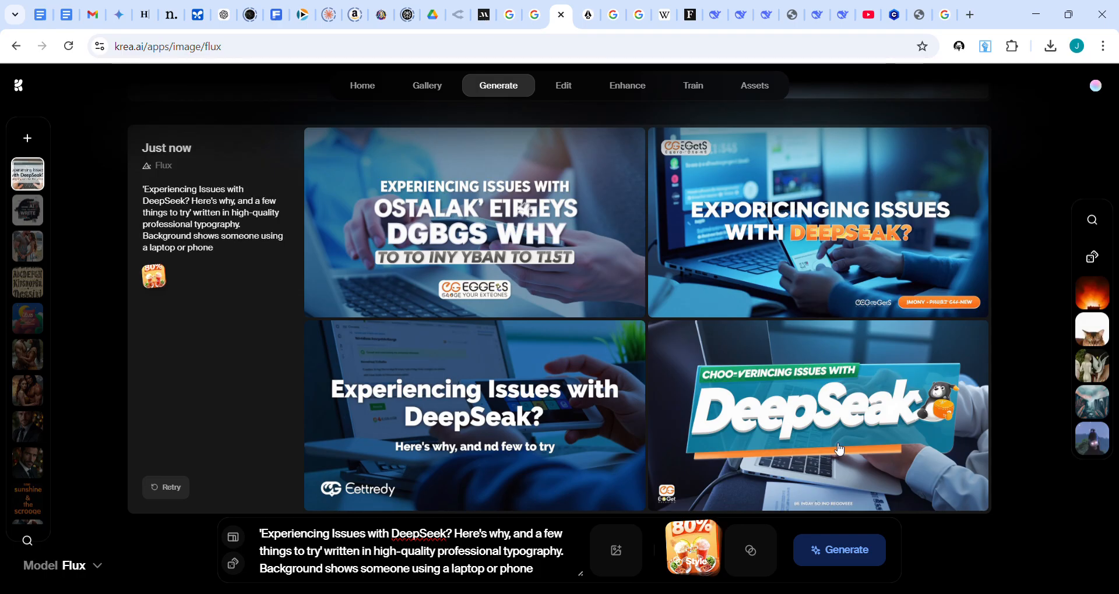
Step: Replace the style with the light laptop title picture as image reference and generate a new batch
{"action": "left_click", "coordinate": [719, 526]}
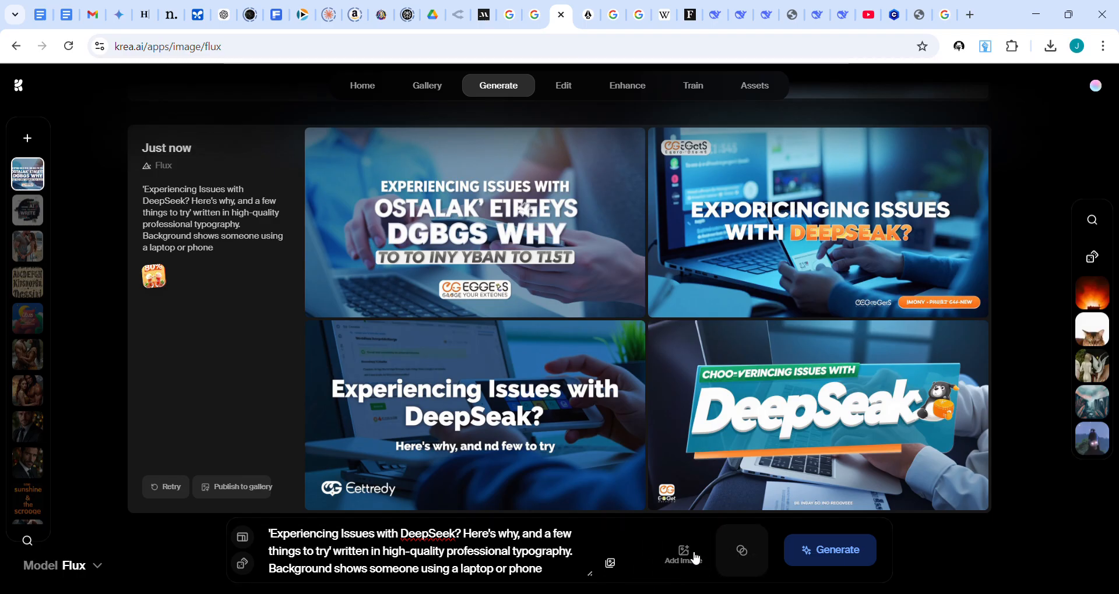
{"action": "left_click", "coordinate": [697, 558]}
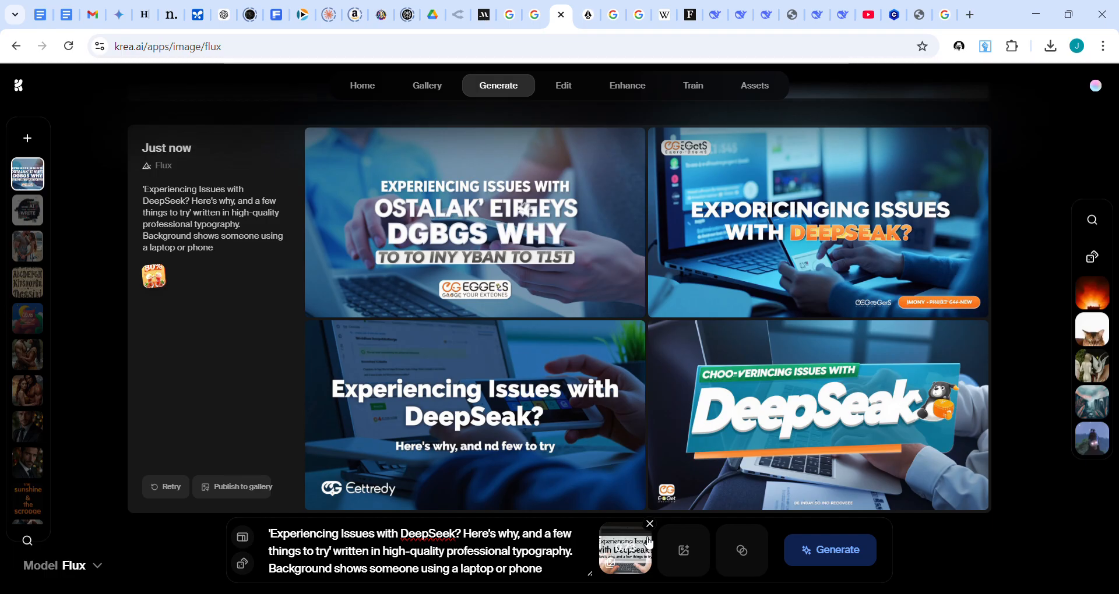
{"action": "left_click", "coordinate": [842, 548]}
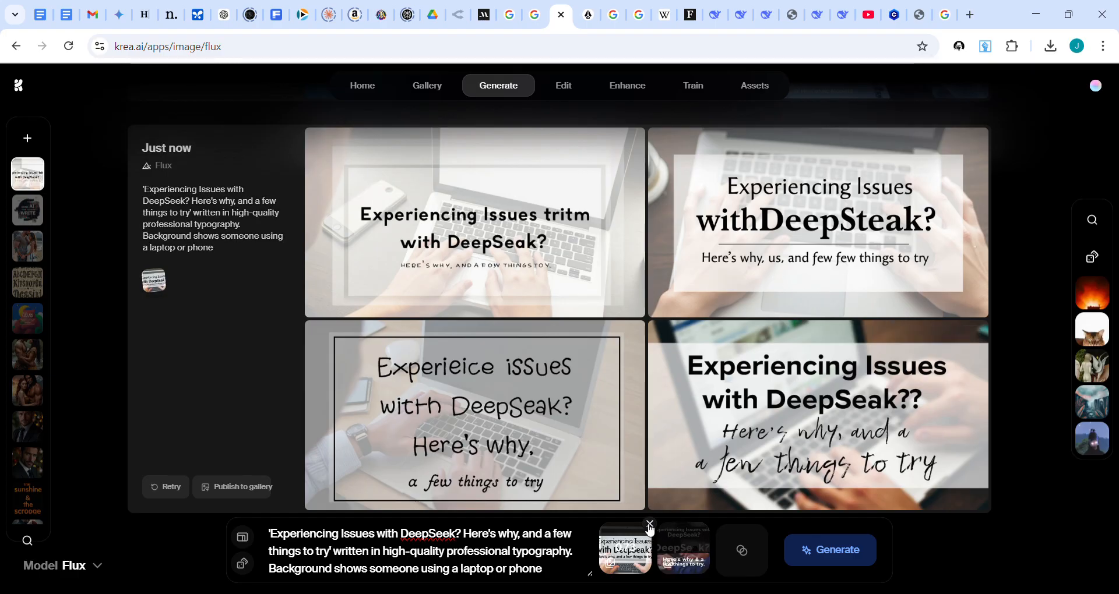
Step: Remove the light reference picture, adjust the strength of the remaining dark reference picture and generate a new batch
{"action": "left_click", "coordinate": [650, 525]}
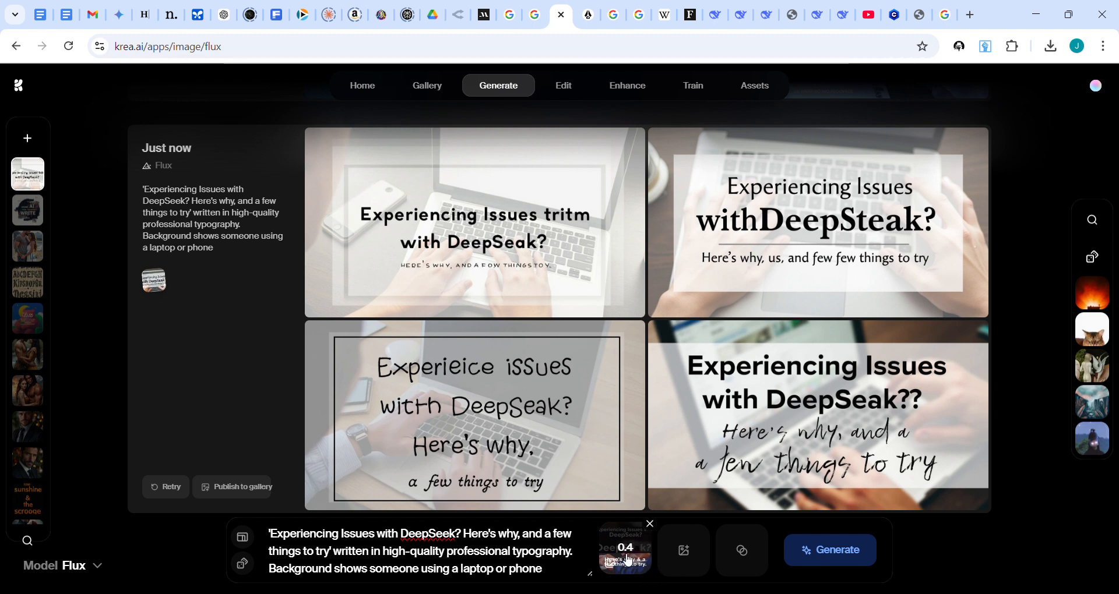
{"action": "left_click_drag", "start_coordinate": [635, 558], "coordinate": [650, 542]}
{"action": "left_click", "coordinate": [852, 557]}
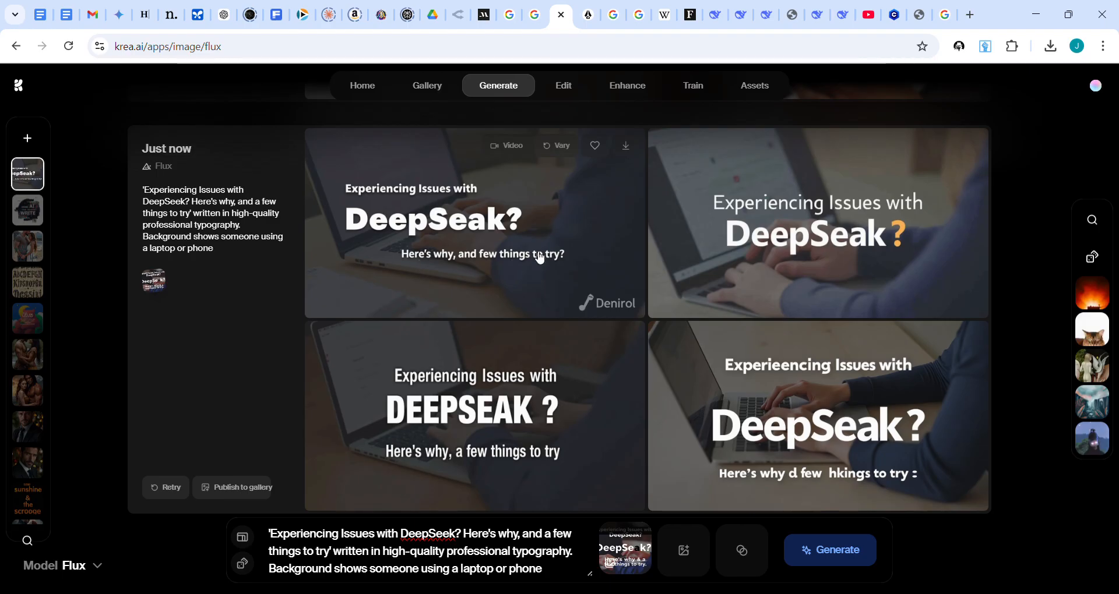
Step: Favourite the first image of the new batch, the one with the Denirol logo, and generate variations of it
{"action": "left_click", "coordinate": [597, 149]}
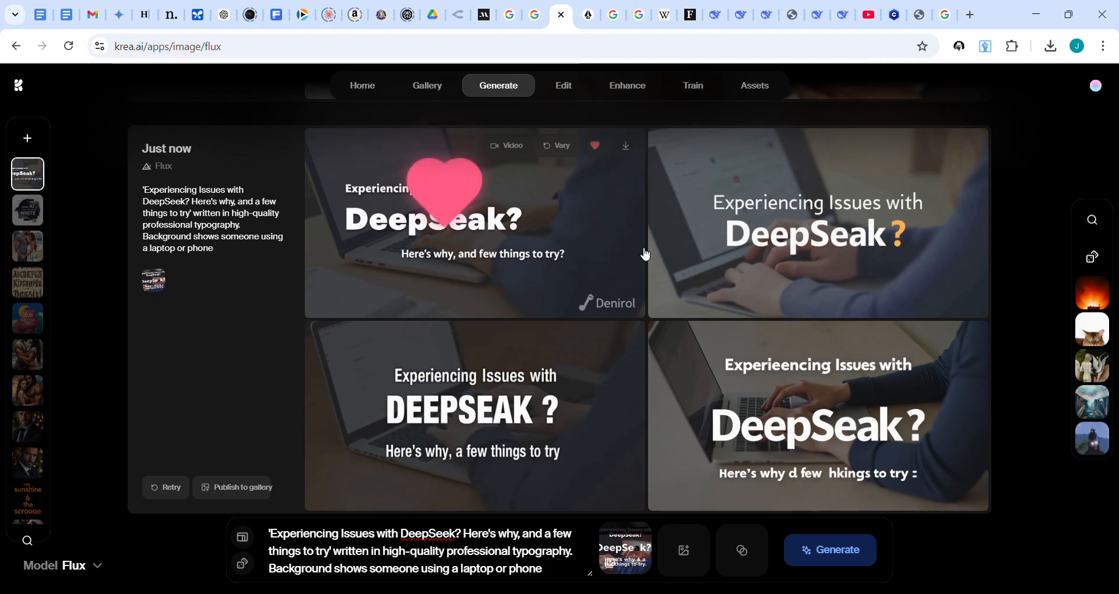
{"action": "left_click", "coordinate": [563, 146]}
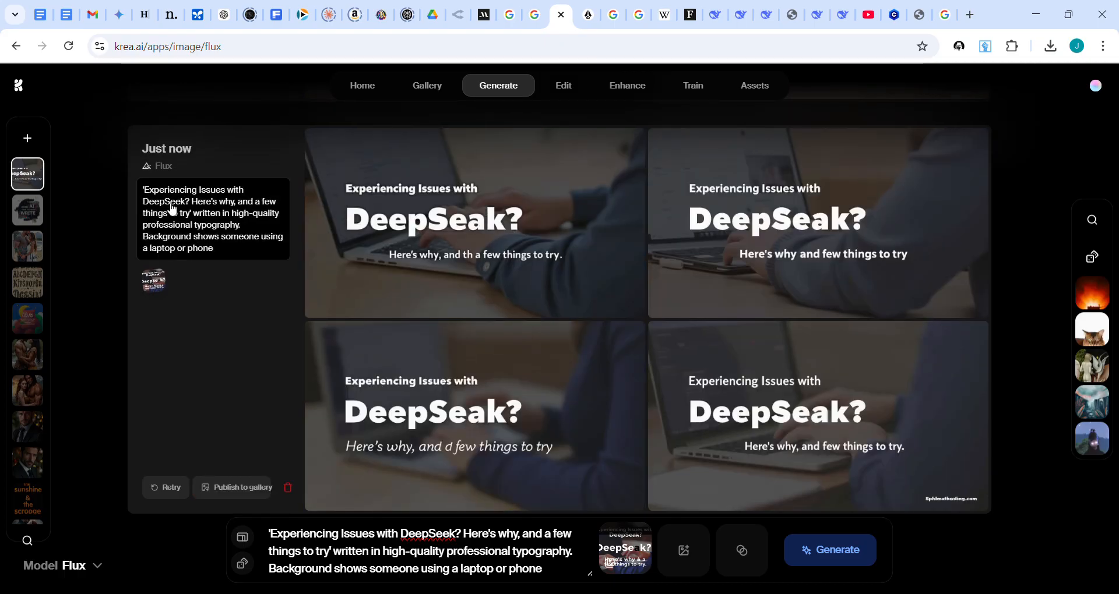
Step: Download the favourited title image with the Denirol logo from the earlier batch
{"action": "scroll", "coordinate": [708, 267], "scroll_direction": "up", "scroll_amount": 7}
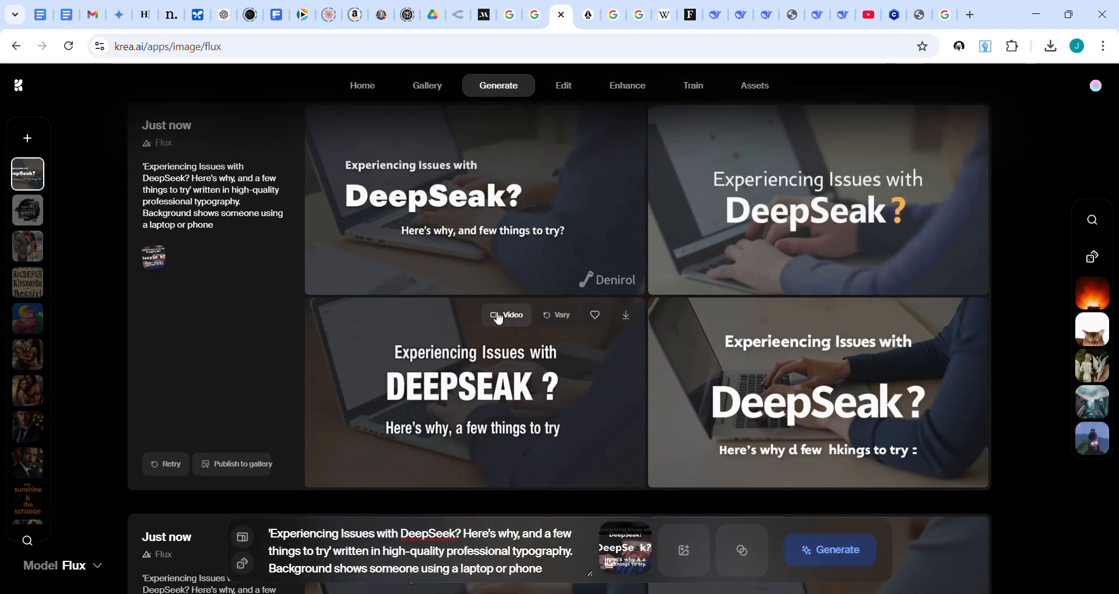
{"action": "scroll", "coordinate": [508, 314], "scroll_direction": "up", "scroll_amount": 1}
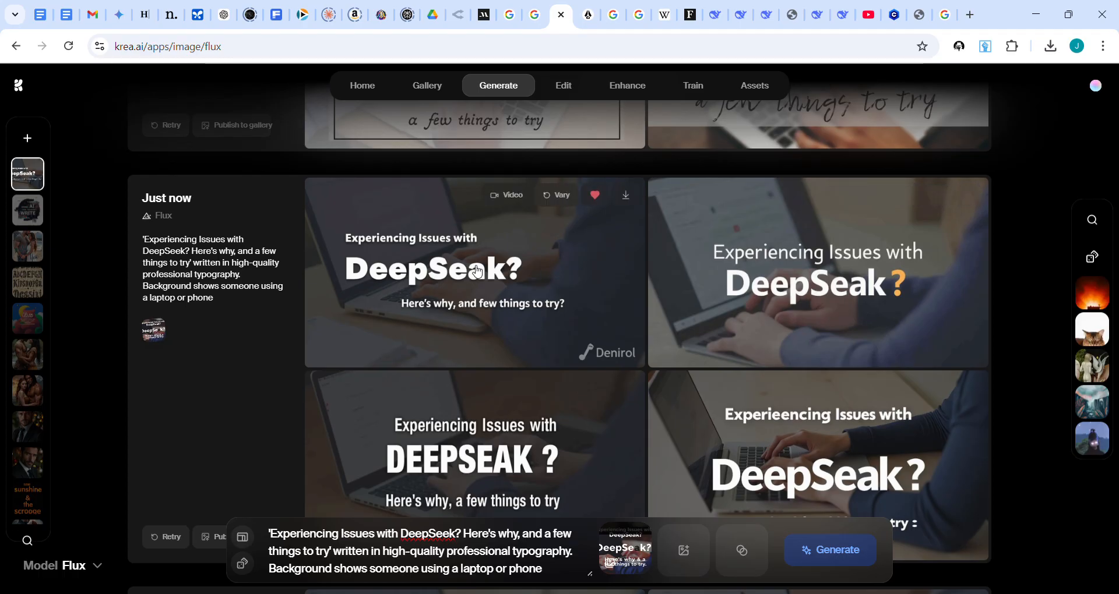
{"action": "left_click", "coordinate": [627, 197]}
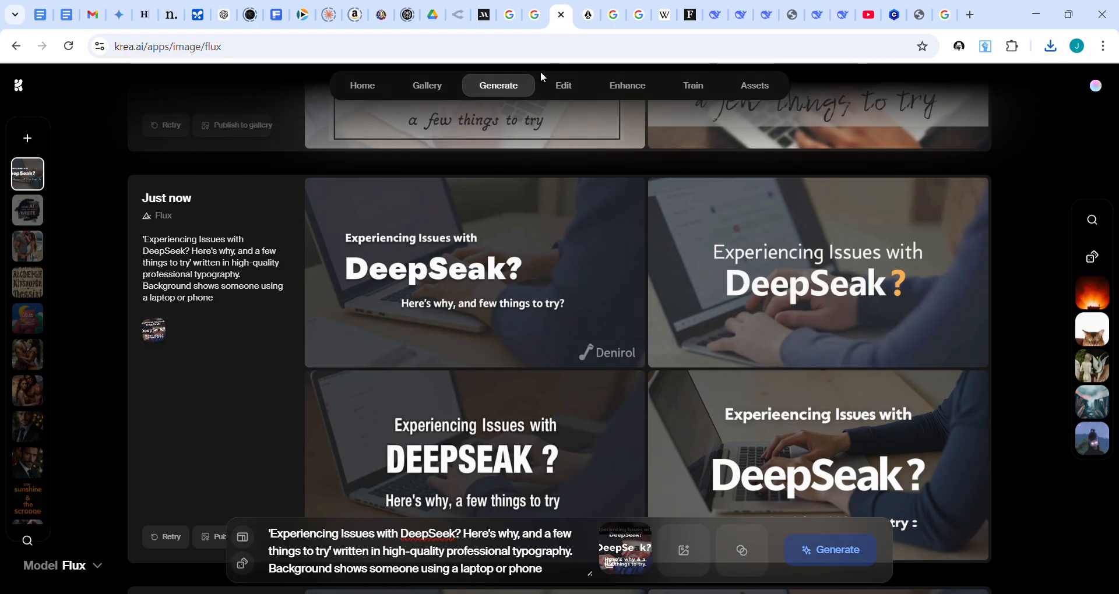
Step: Upload the downloaded title image with the Denirol logo to the Edit tool
{"action": "left_click", "coordinate": [570, 89]}
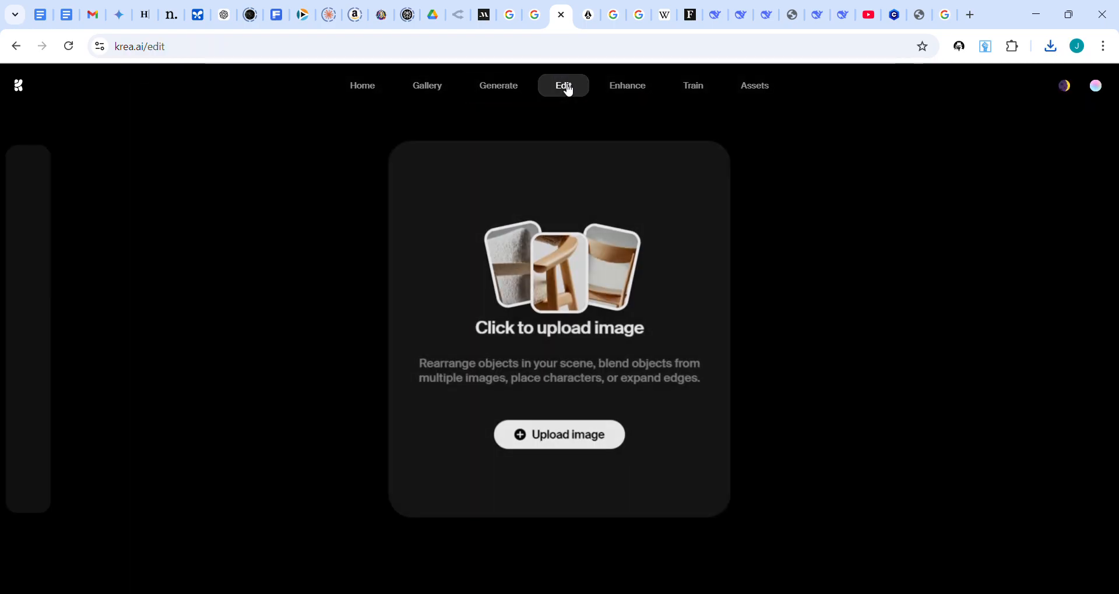
{"action": "left_click", "coordinate": [575, 436]}
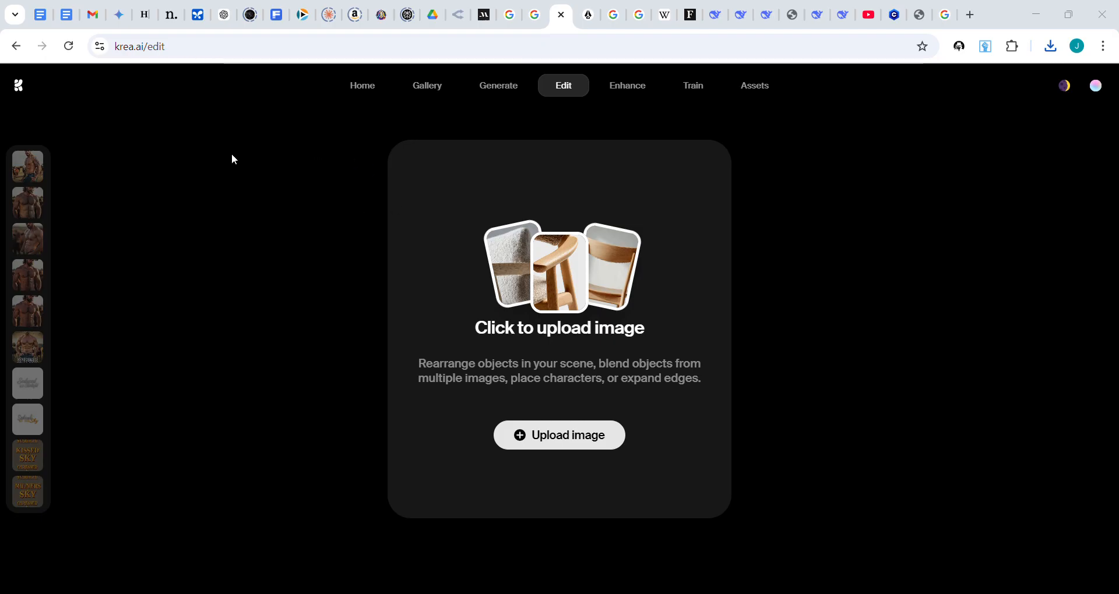
{"action": "left_click", "coordinate": [1009, 566]}
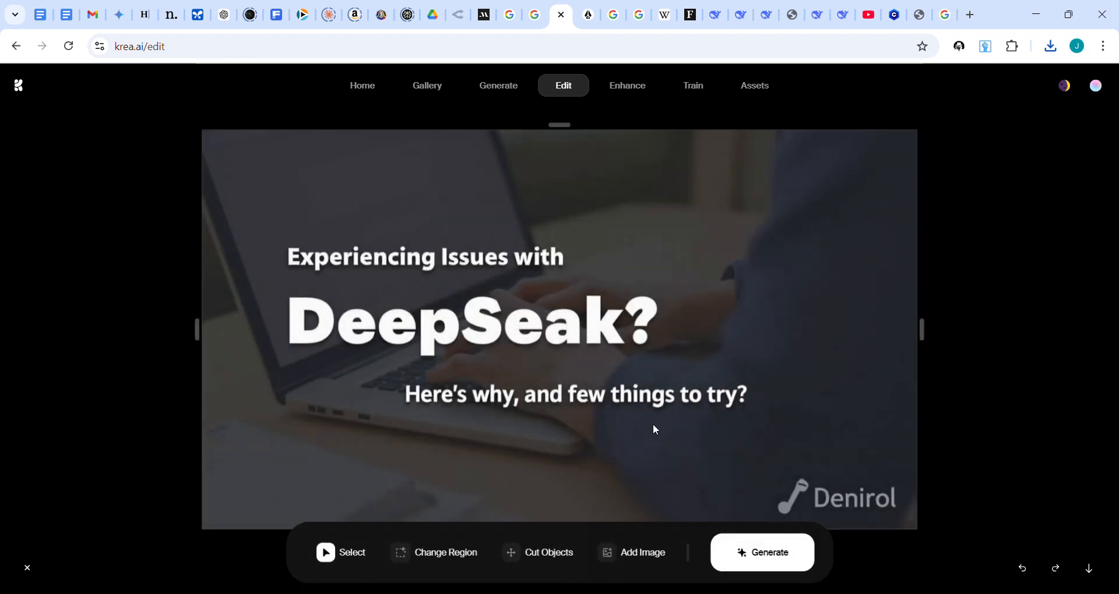
Step: Try to replace the "a" in DeepSeak using the region prompt "'e' written in same exact font style and size, professional typography, high-quality"
{"action": "left_click", "coordinate": [417, 561]}
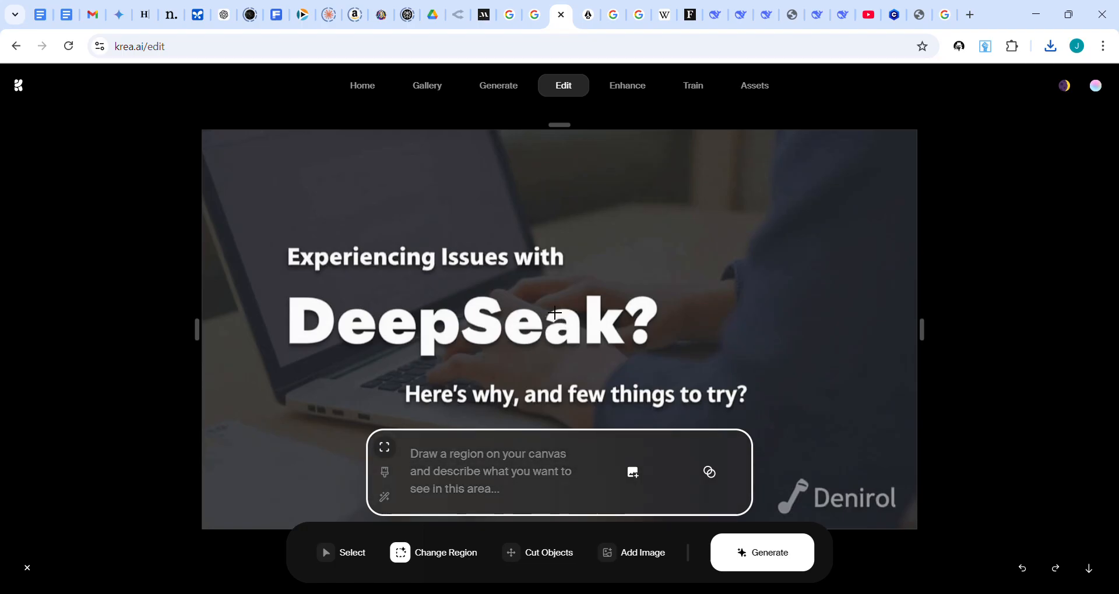
{"action": "left_click_drag", "start_coordinate": [554, 314], "coordinate": [593, 356]}
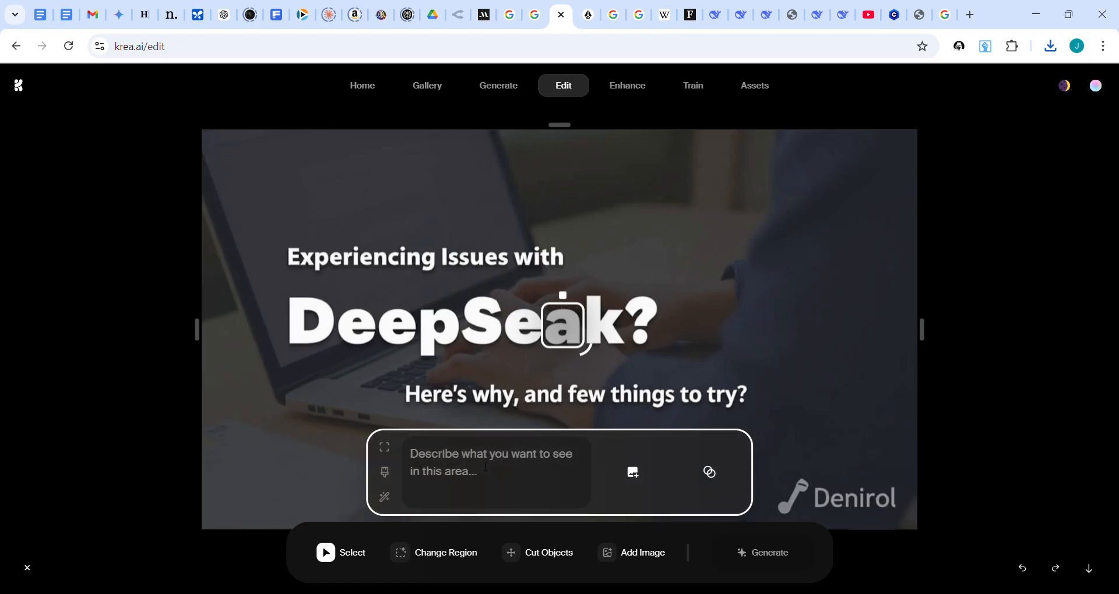
{"action": "type", "text": "'e"}
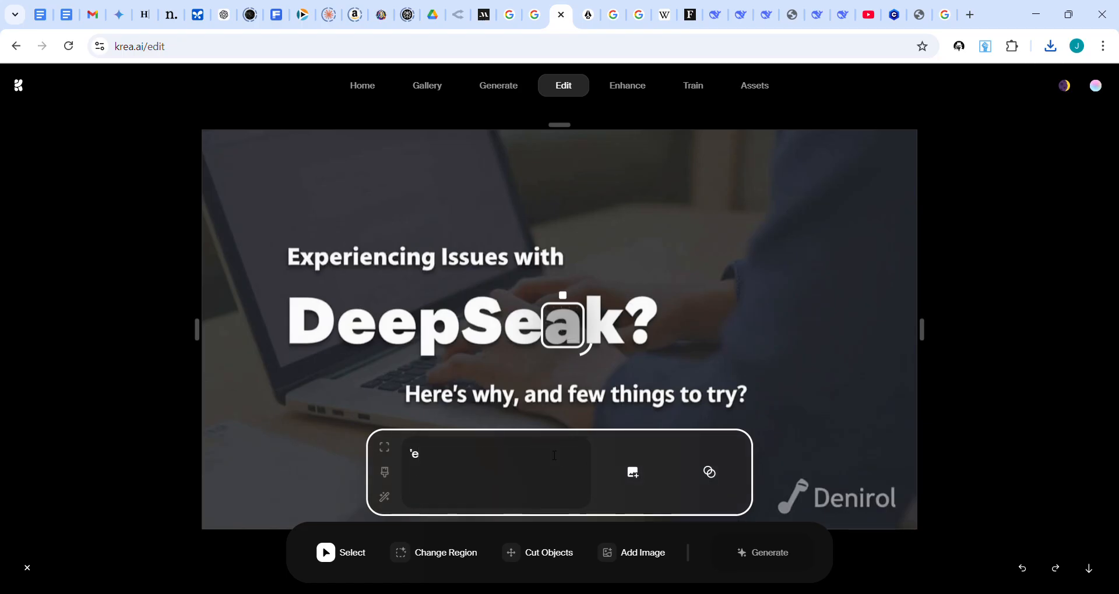
{"action": "type", "text": "' written in "}
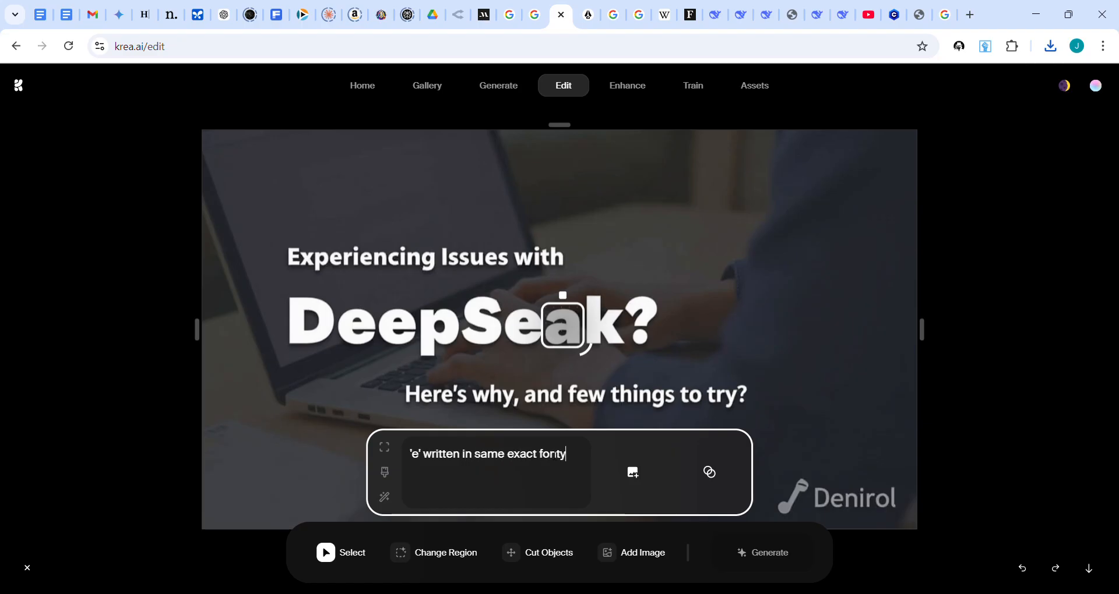
{"action": "type", "text": "same exact font style and size, professional"}
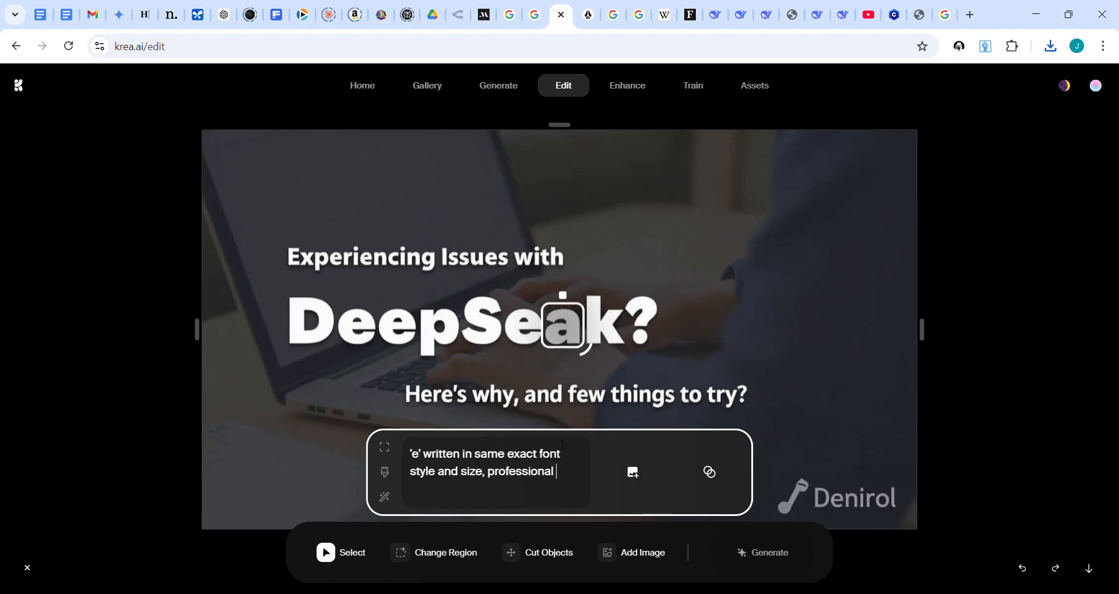
{"action": "type", "text": "ography, high-quality"}
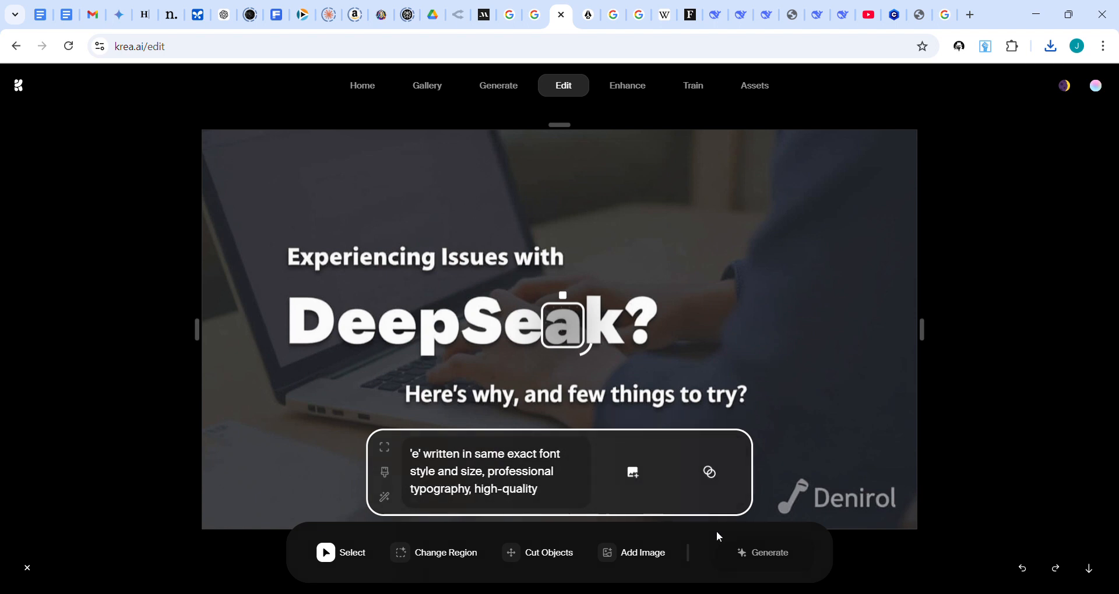
{"action": "left_click", "coordinate": [772, 556]}
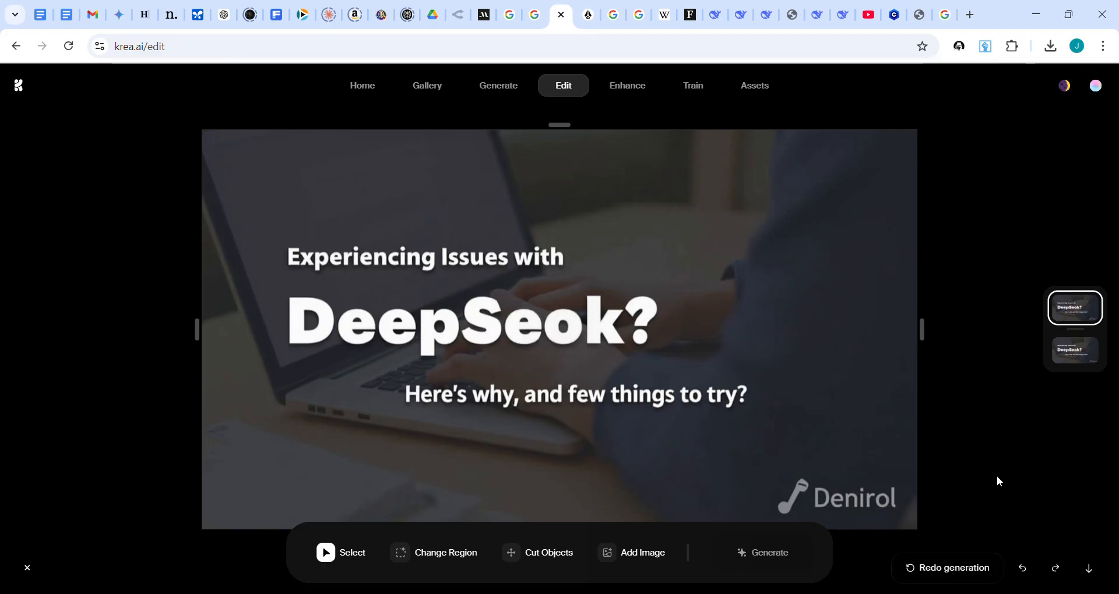
Step: Redo the letter generation two more times and undo back to the original DeepSeak title image
{"action": "left_click", "coordinate": [980, 569]}
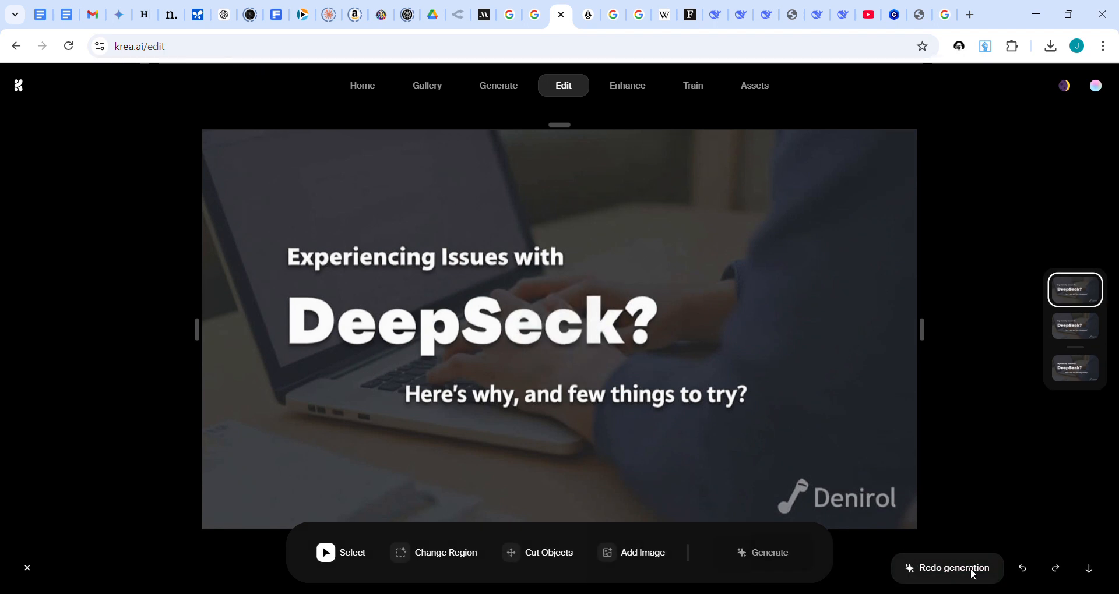
{"action": "left_click", "coordinate": [974, 574]}
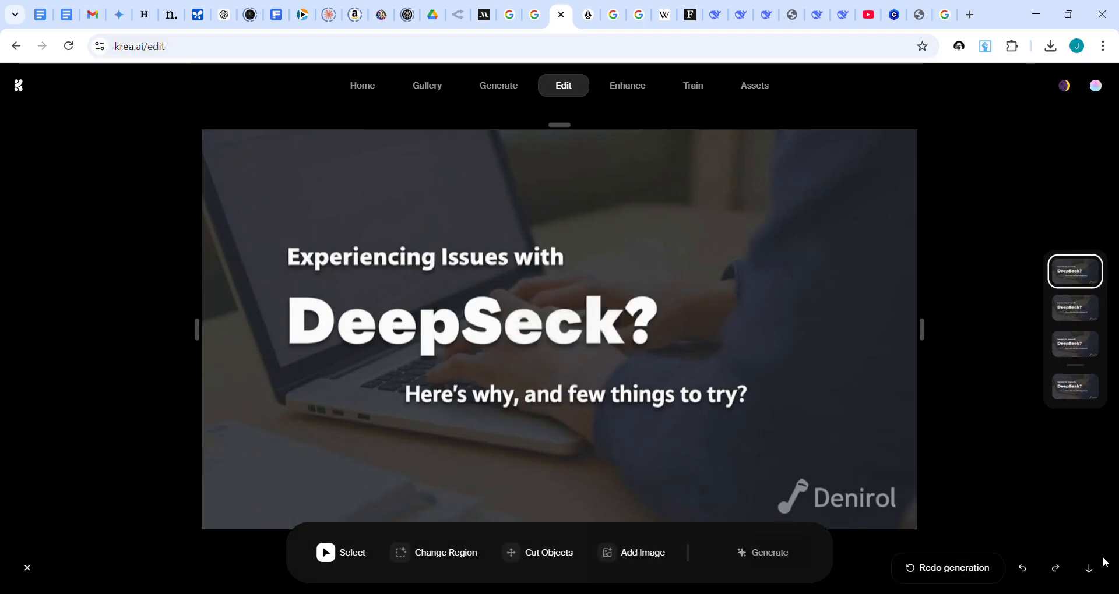
{"action": "left_click", "coordinate": [1025, 573]}
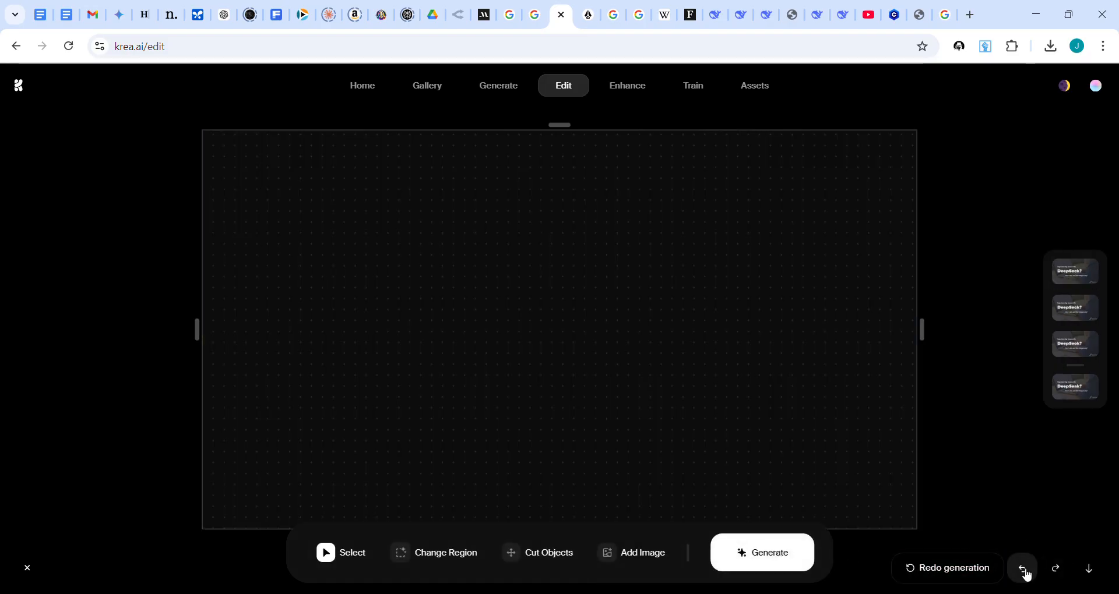
{"action": "left_click", "coordinate": [1024, 571]}
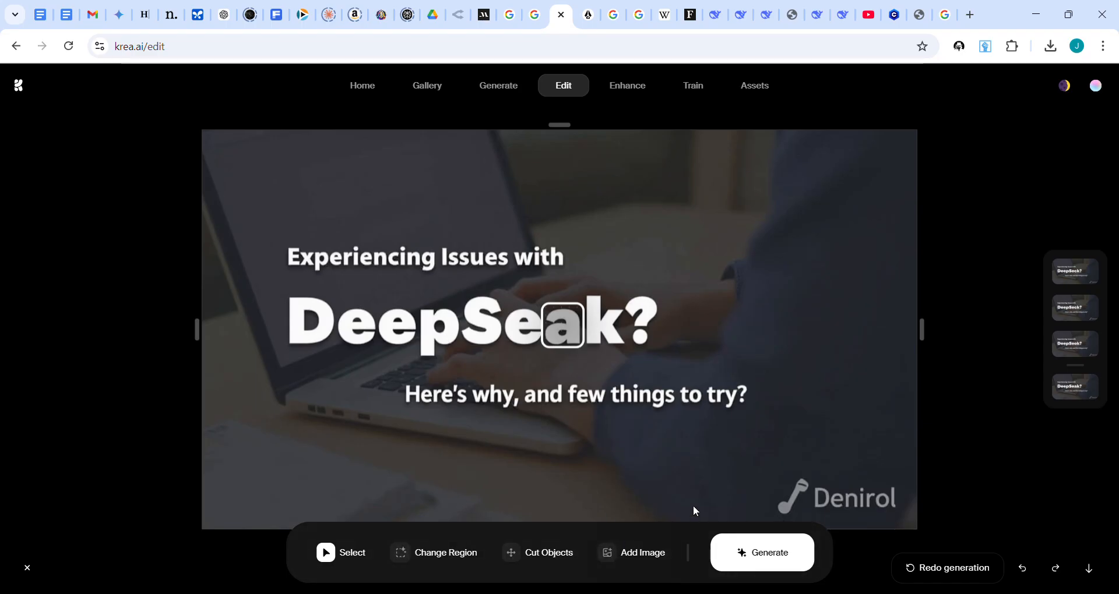
Step: Mark the Denirol logo as a change region and generate it with the prompt "remove and replace with background"
{"action": "left_click", "coordinate": [446, 557]}
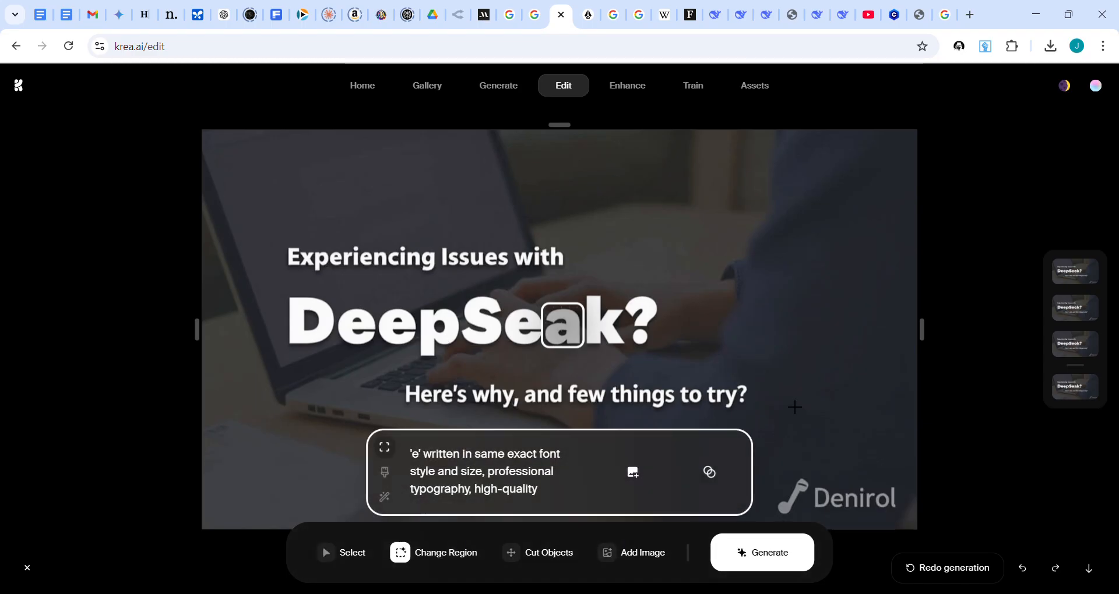
{"action": "scroll", "coordinate": [794, 407], "scroll_direction": "down", "scroll_amount": 2}
{"action": "left_click_drag", "start_coordinate": [763, 382], "coordinate": [915, 437]}
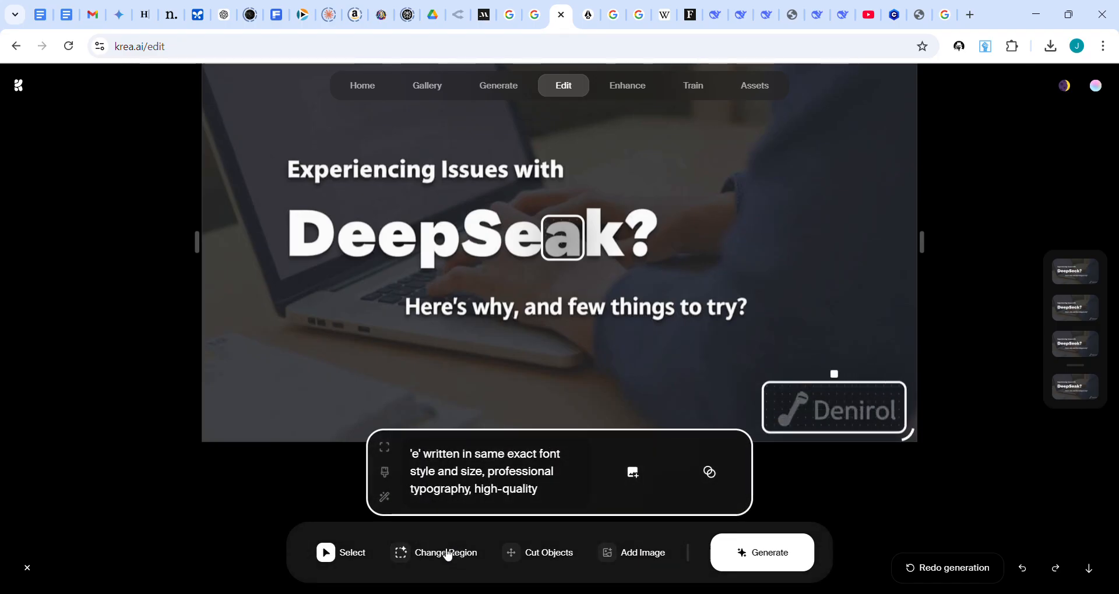
{"action": "left_click_drag", "start_coordinate": [539, 491], "coordinate": [400, 448]}
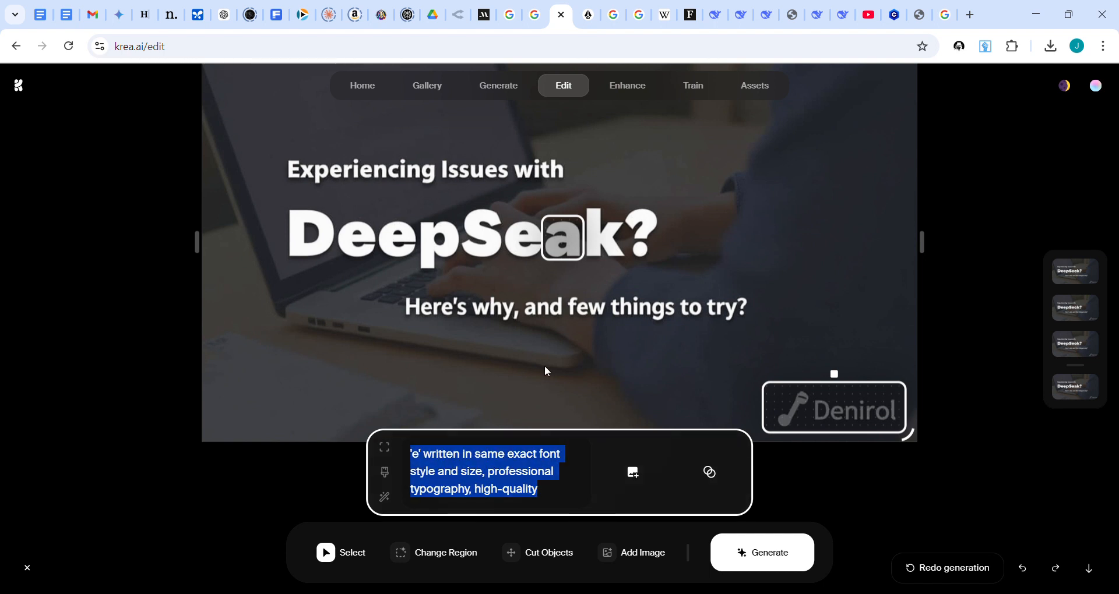
{"action": "type", "text": "remove and replac"}
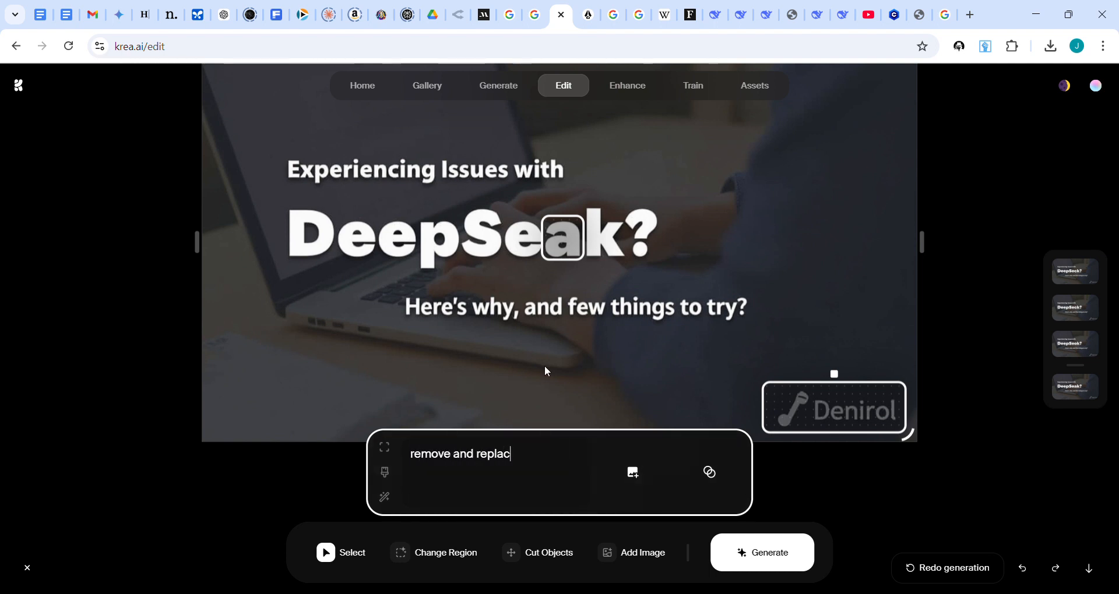
{"action": "type", "text": "e with background"}
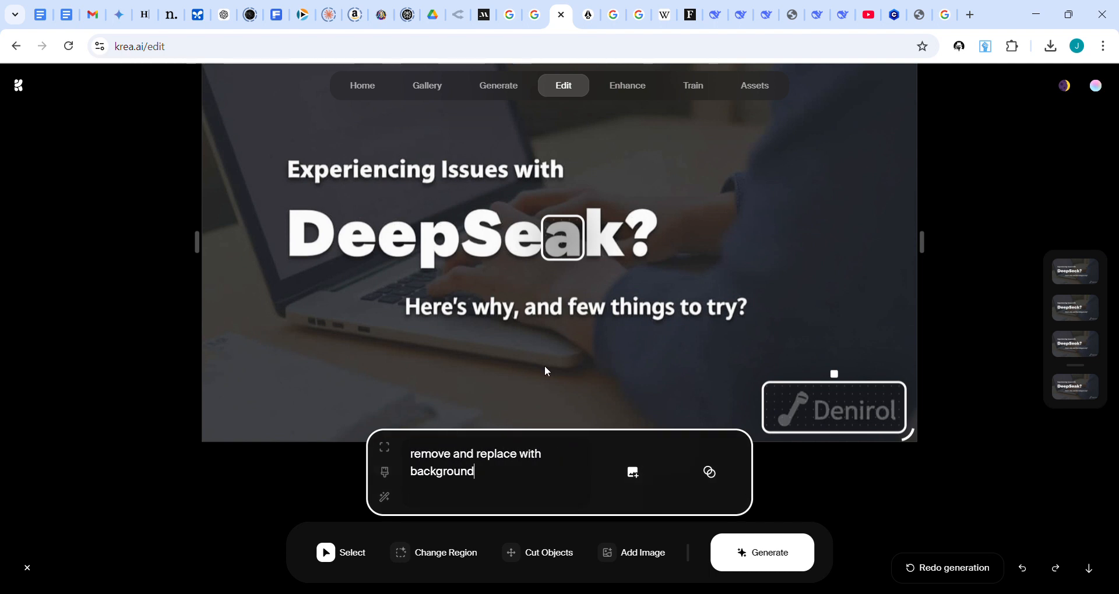
{"action": "left_click", "coordinate": [766, 560]}
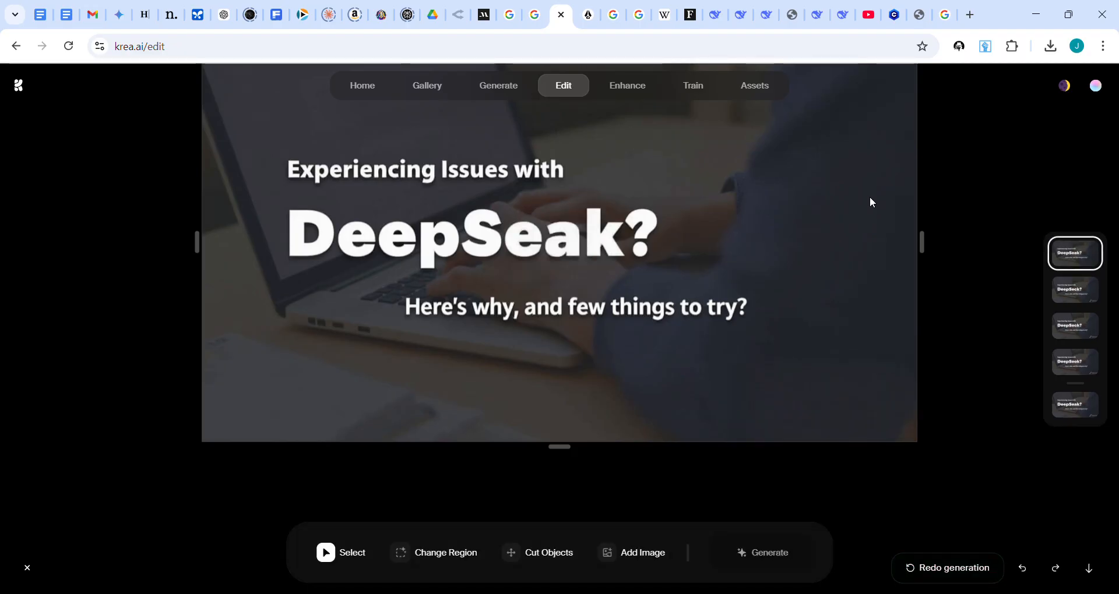
Step: Check the edited title image without the Denirol logo and download it
{"action": "scroll", "coordinate": [912, 192], "scroll_direction": "up", "scroll_amount": 2}
{"action": "scroll", "coordinate": [895, 378], "scroll_direction": "down", "scroll_amount": 1}
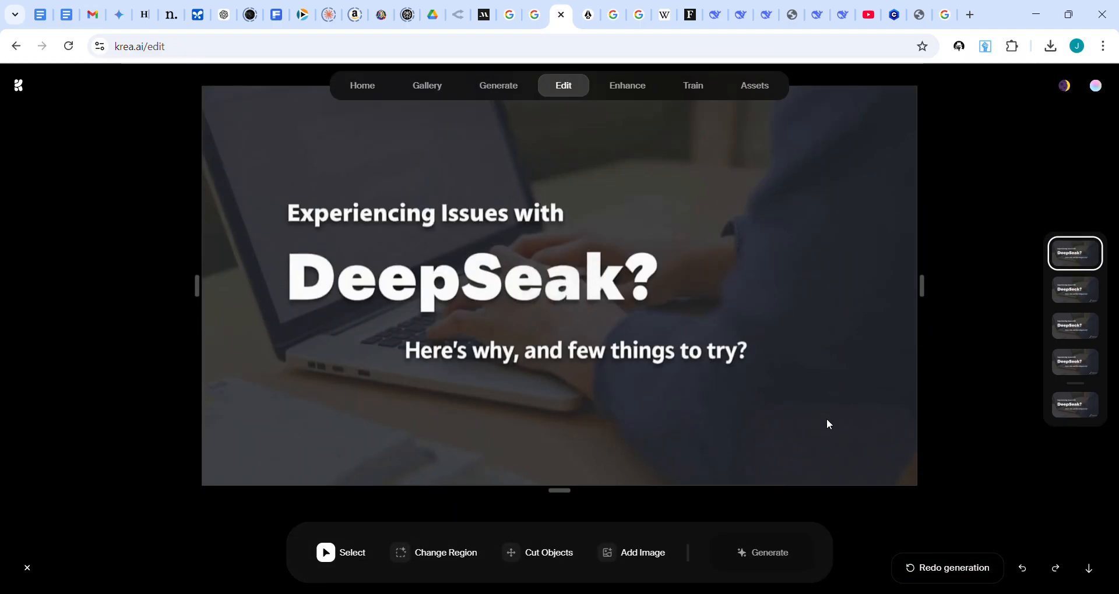
{"action": "left_click", "coordinate": [1090, 574]}
Step: Open the KREA Pro plans from the account options and compare the plans' yearly and monthly pricing
{"action": "left_click", "coordinate": [1093, 89]}
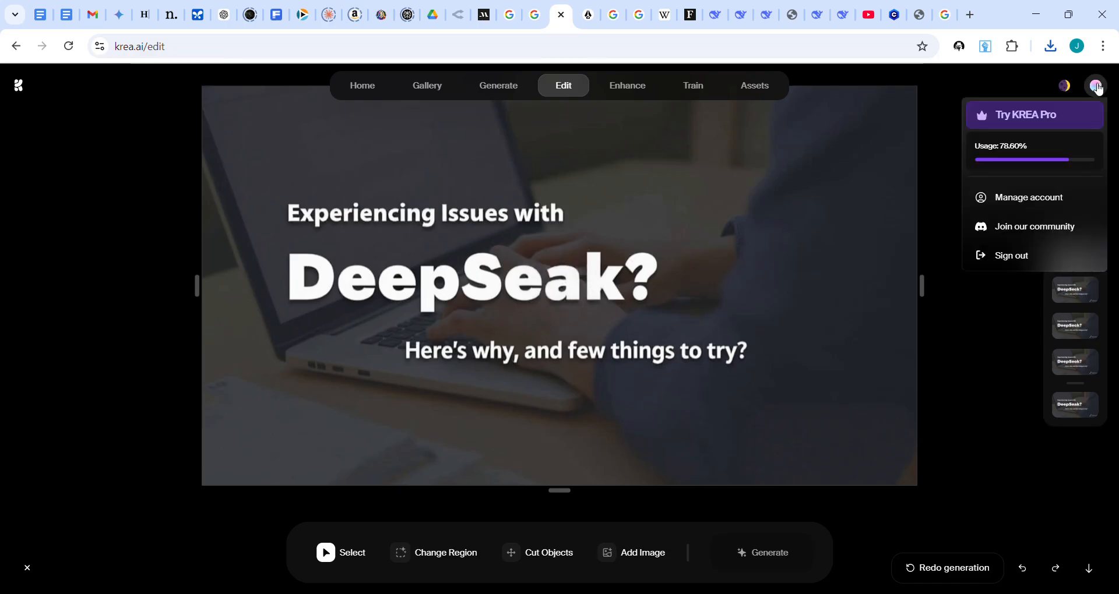
{"action": "left_click", "coordinate": [1029, 115]}
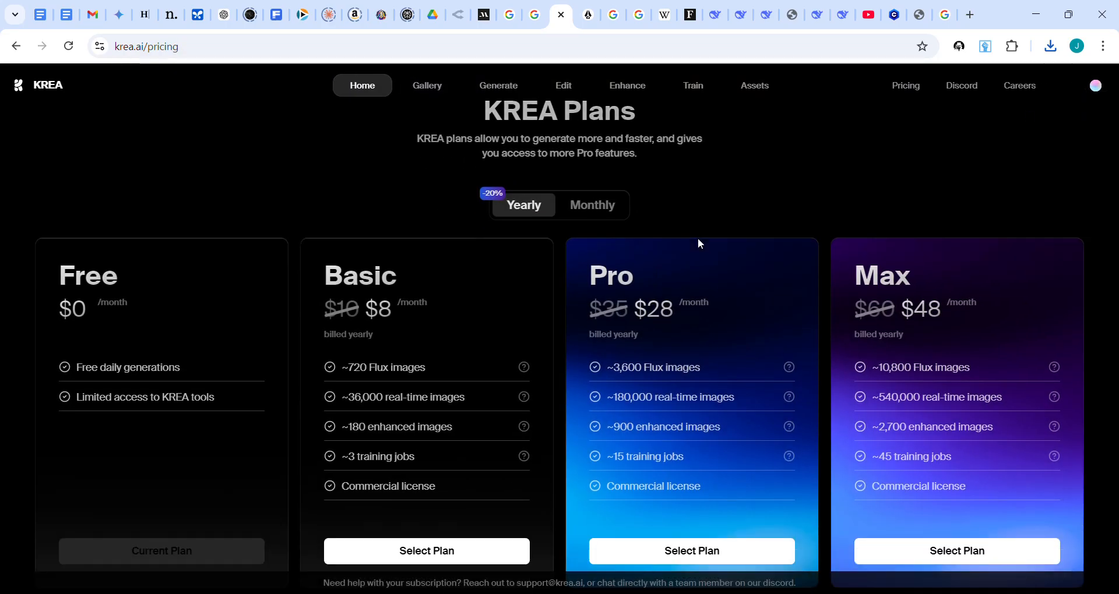
{"action": "scroll", "coordinate": [406, 454], "scroll_direction": "down", "scroll_amount": 2}
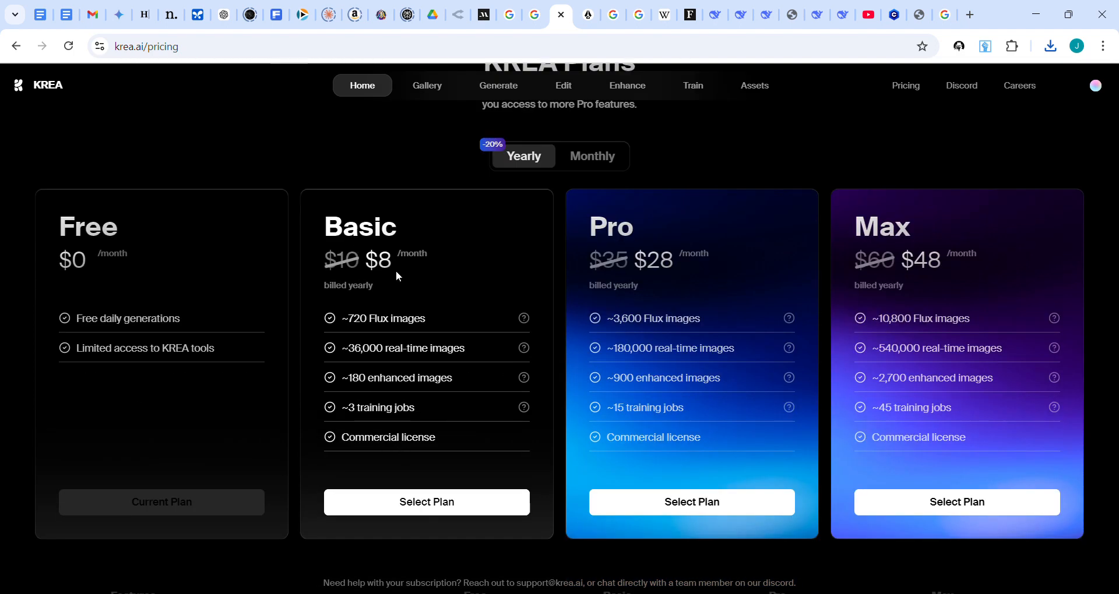
{"action": "left_click", "coordinate": [604, 154]}
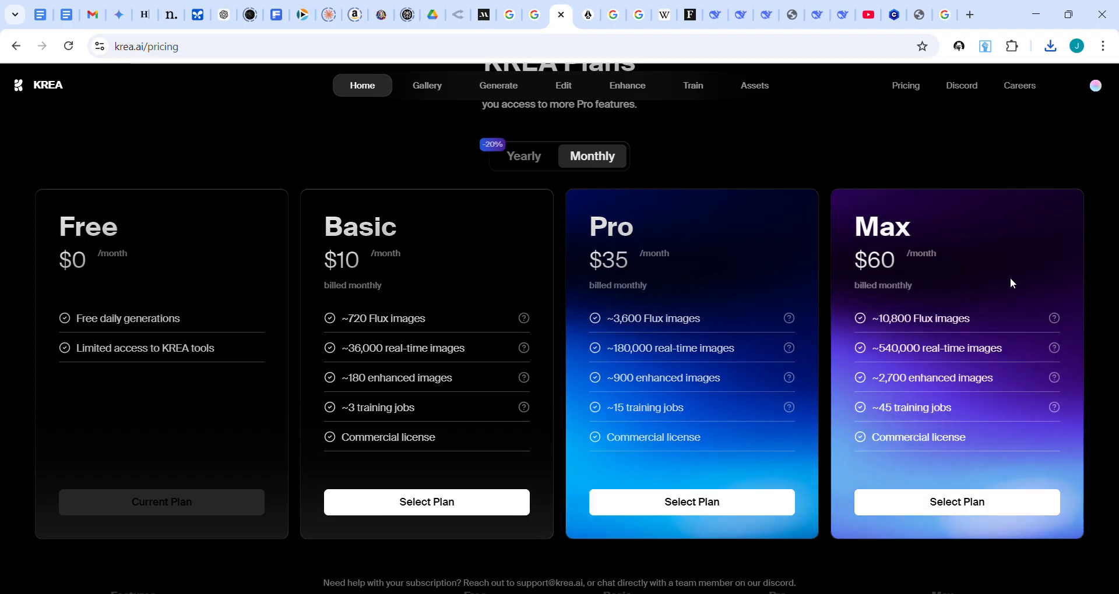
{"action": "scroll", "coordinate": [471, 261], "scroll_direction": "up", "scroll_amount": 2}
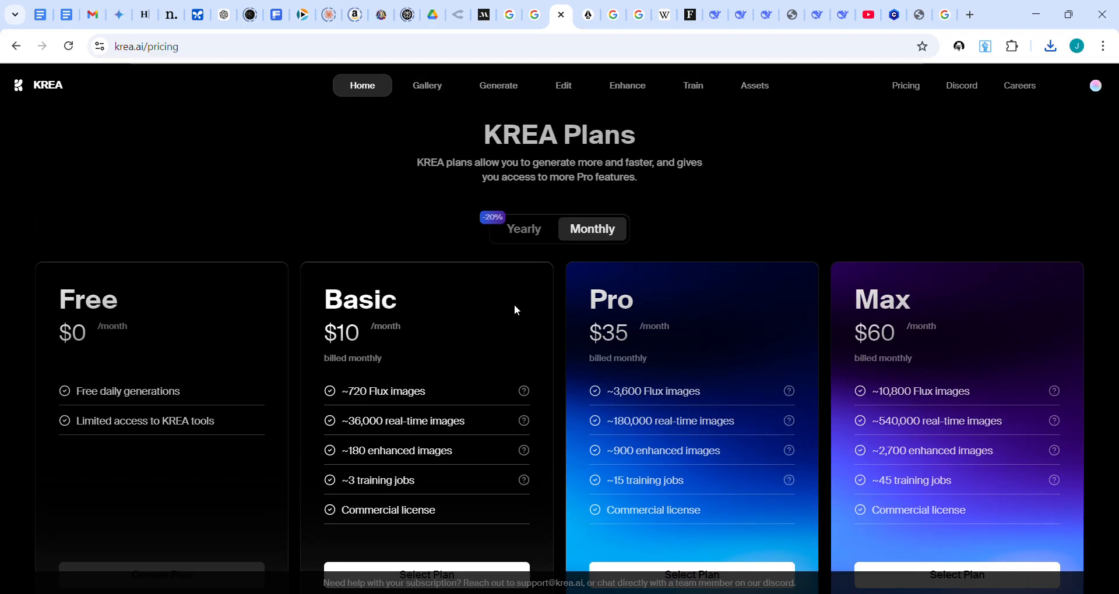